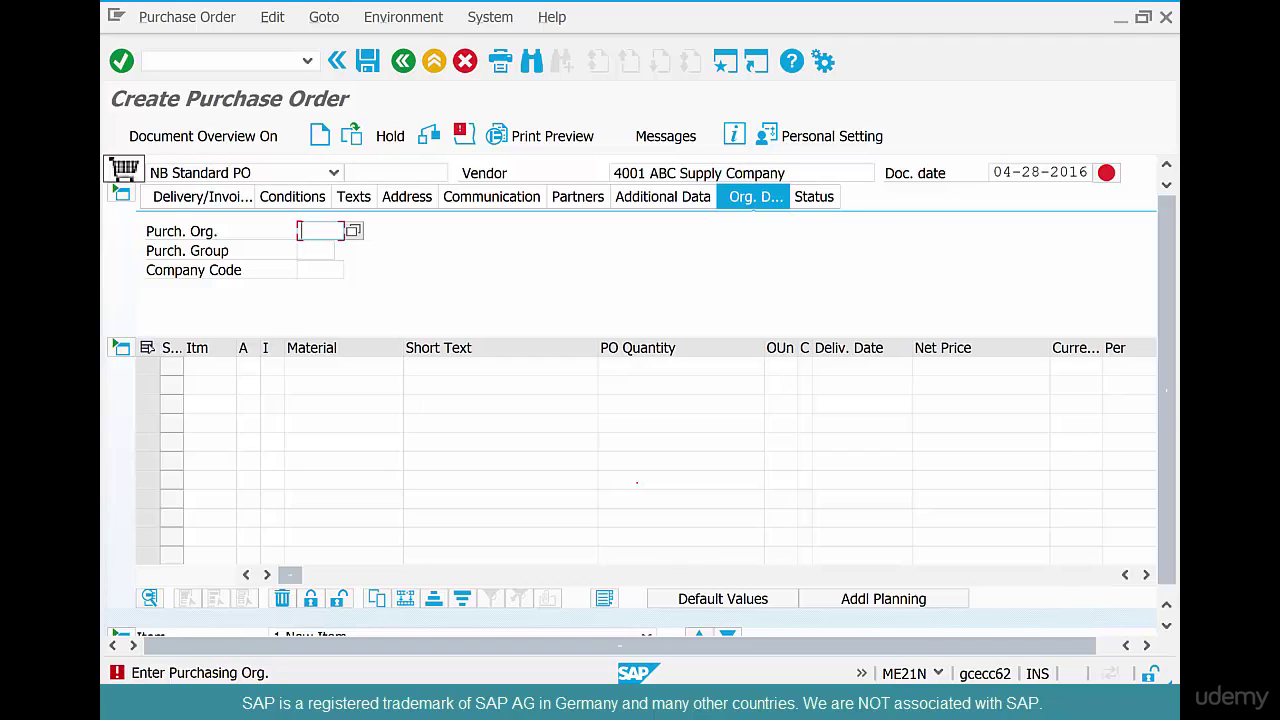
# In the personal settings, set the default purchasing organization for the PO header to US01
pyautogui.click(315, 250)
pyautogui.click(318, 271)
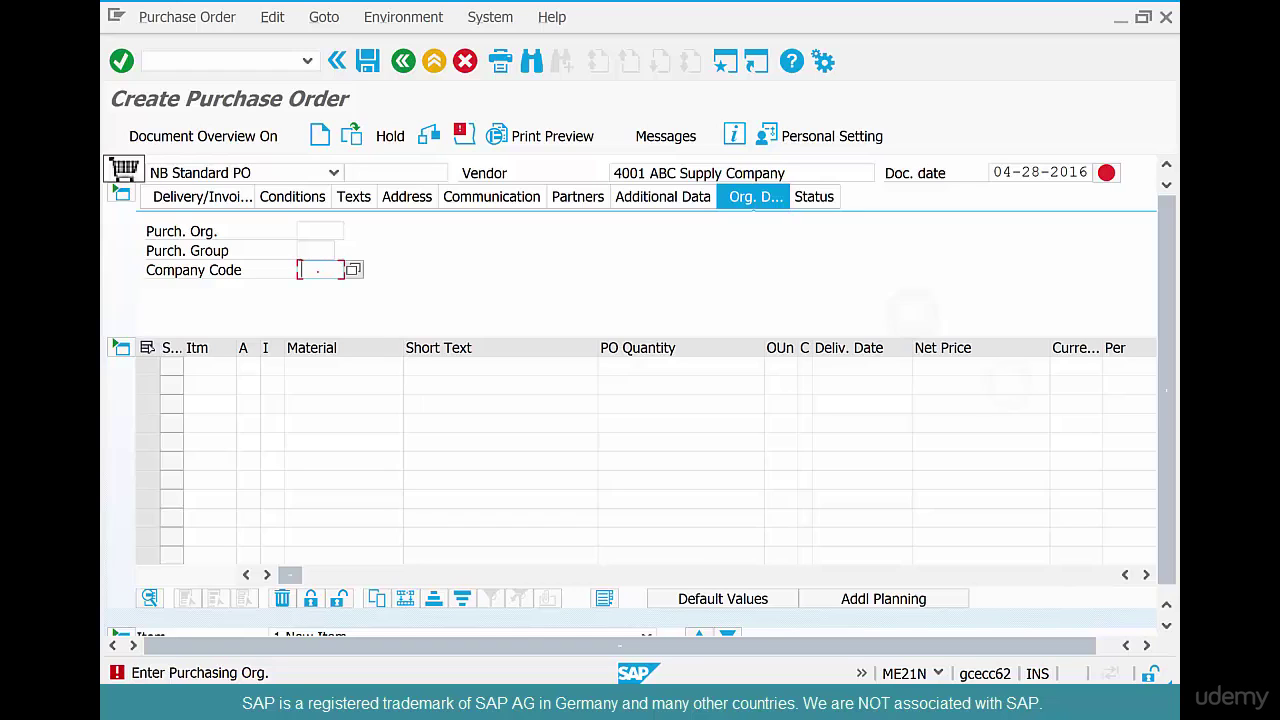
pyautogui.click(826, 136)
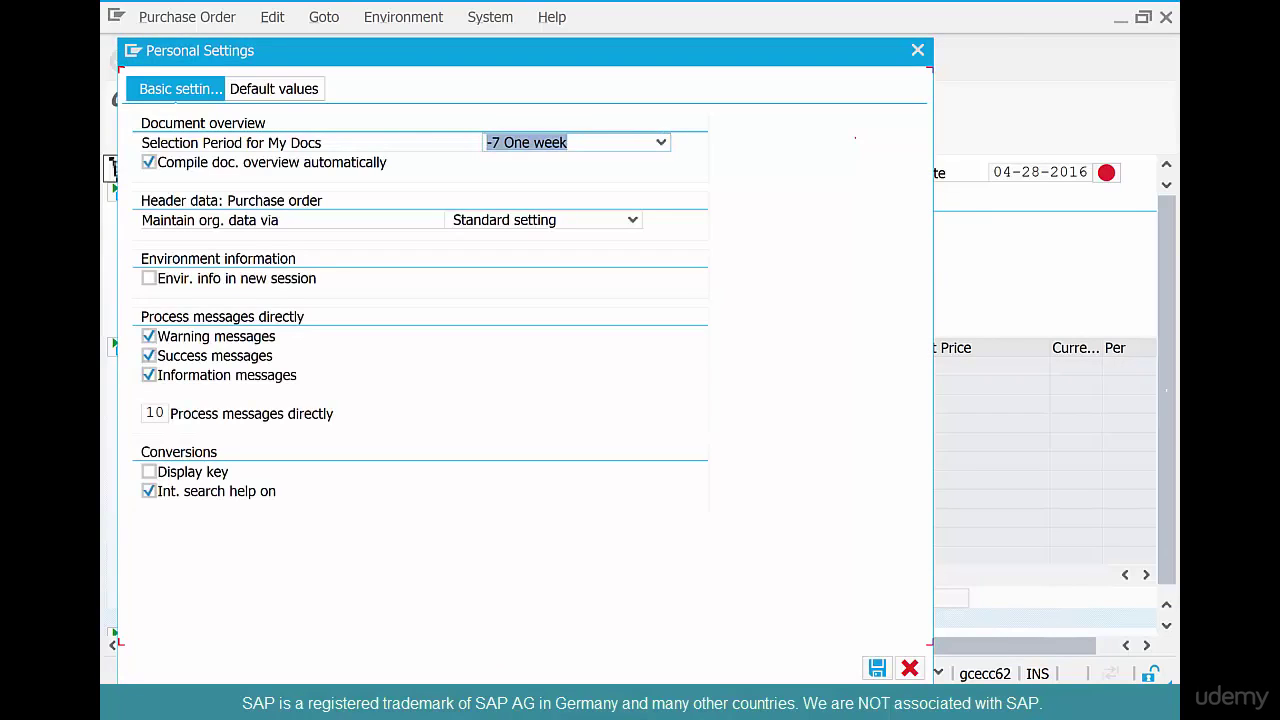
pyautogui.click(274, 89)
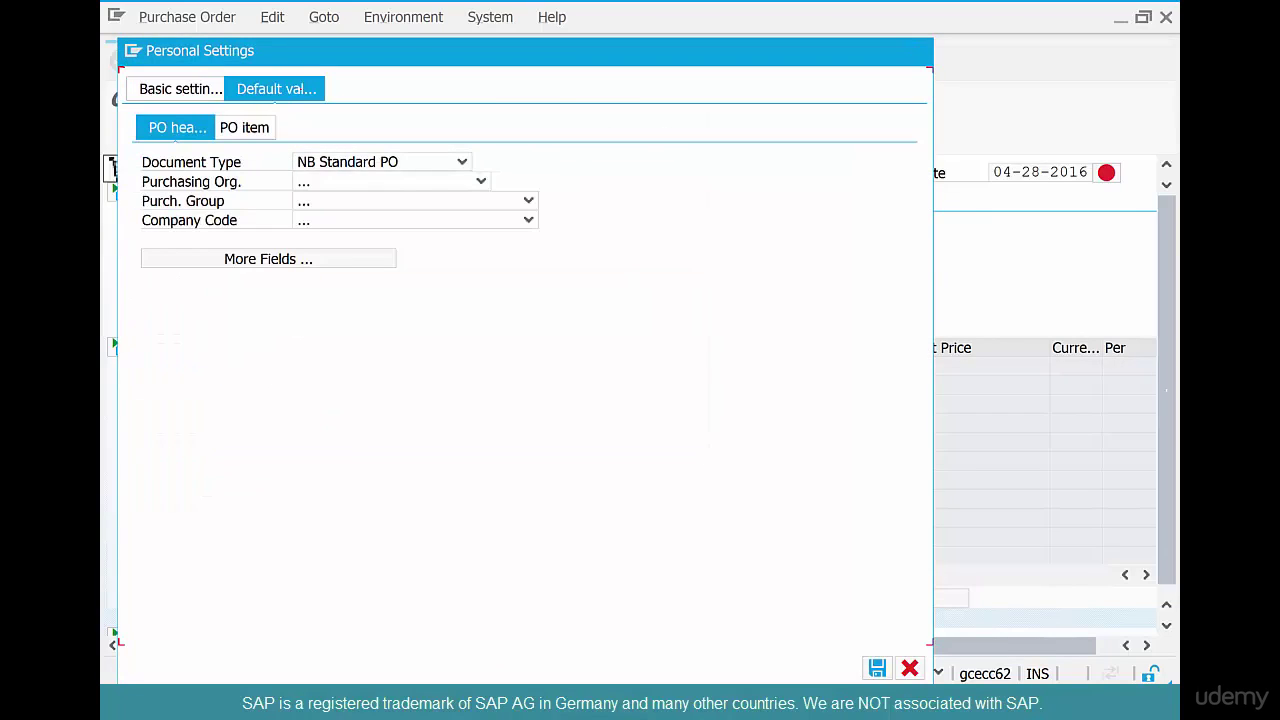
pyautogui.click(481, 181)
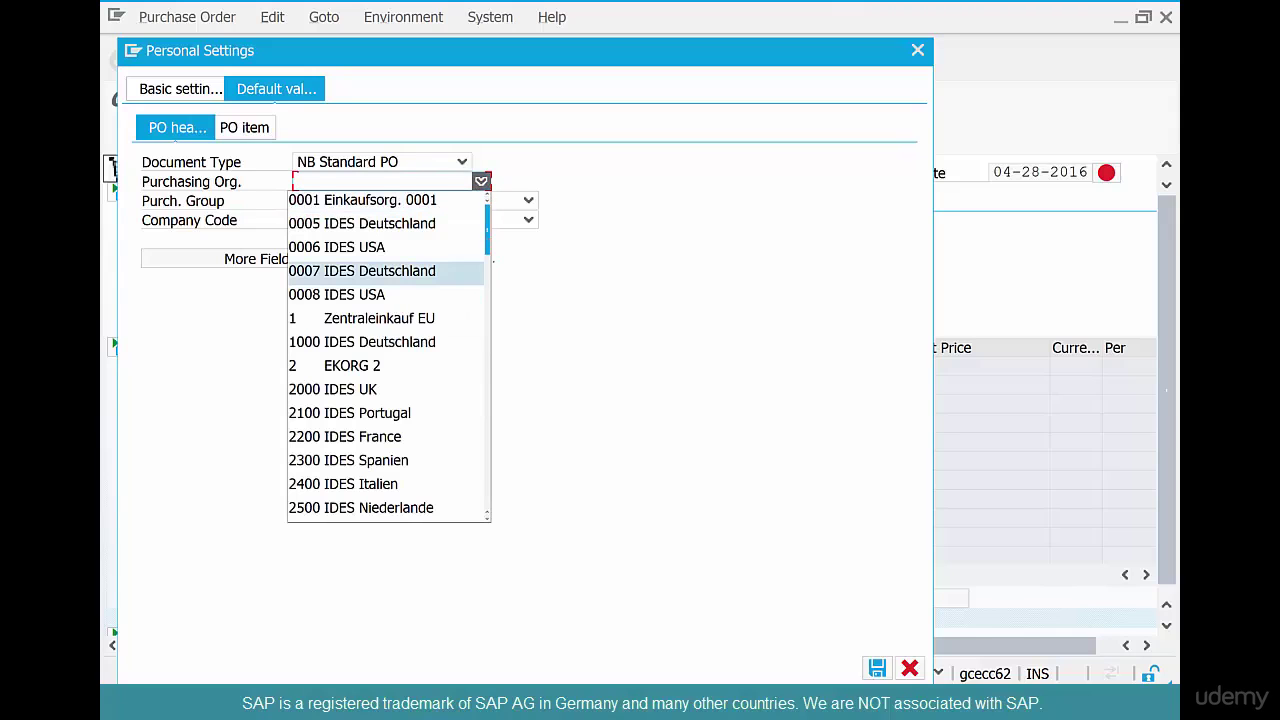
pyautogui.scroll(-15, 388, 355)
pyautogui.press('Return')
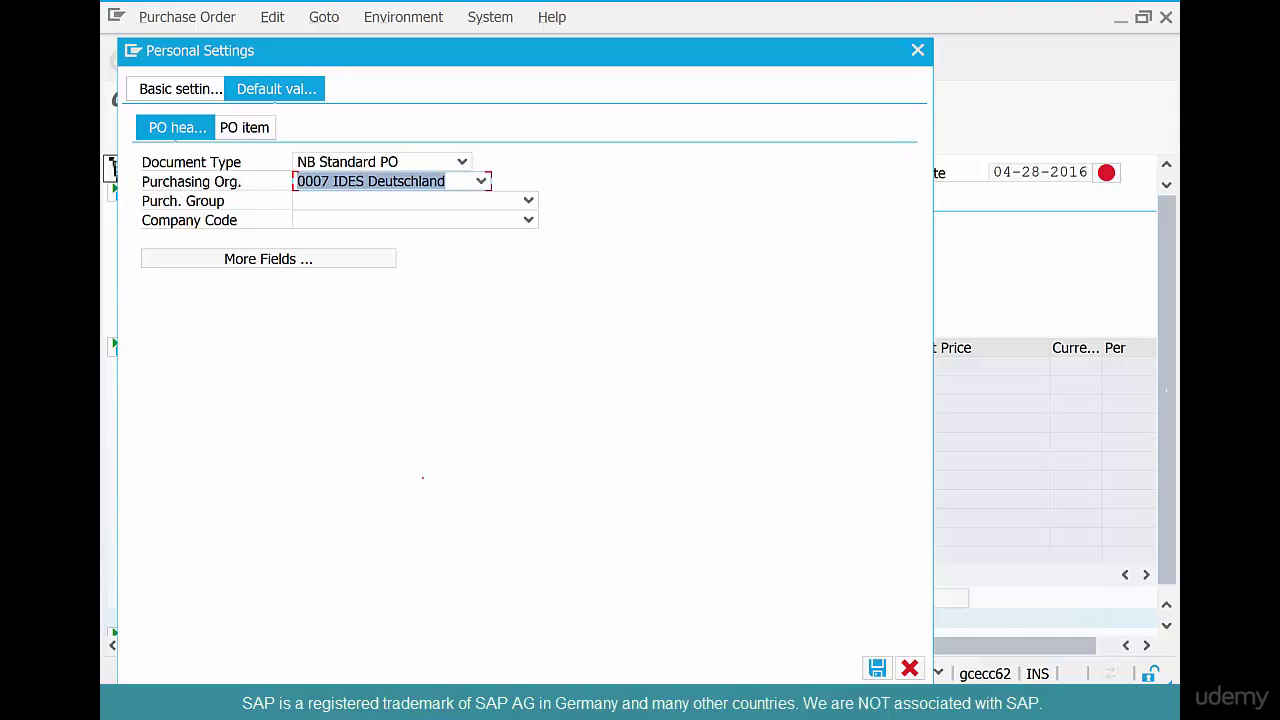
pyautogui.click(481, 181)
pyautogui.scroll(-12, 388, 355)
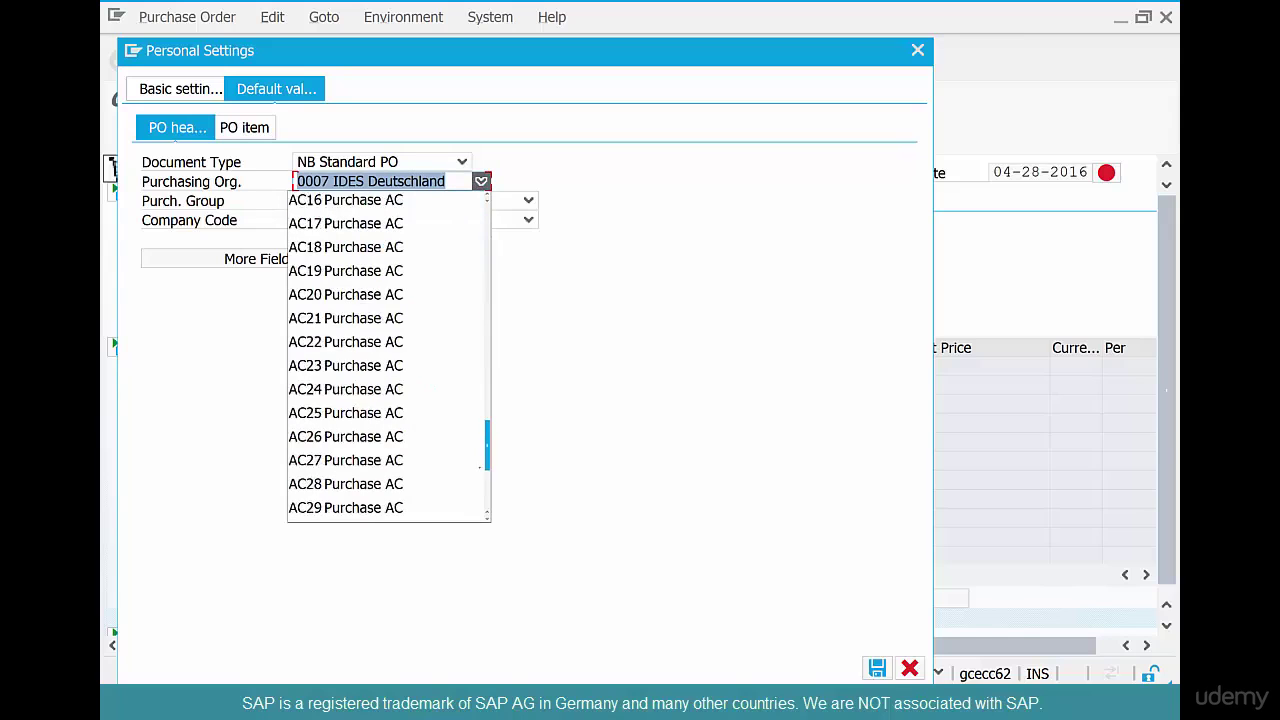
pyautogui.click(436, 480)
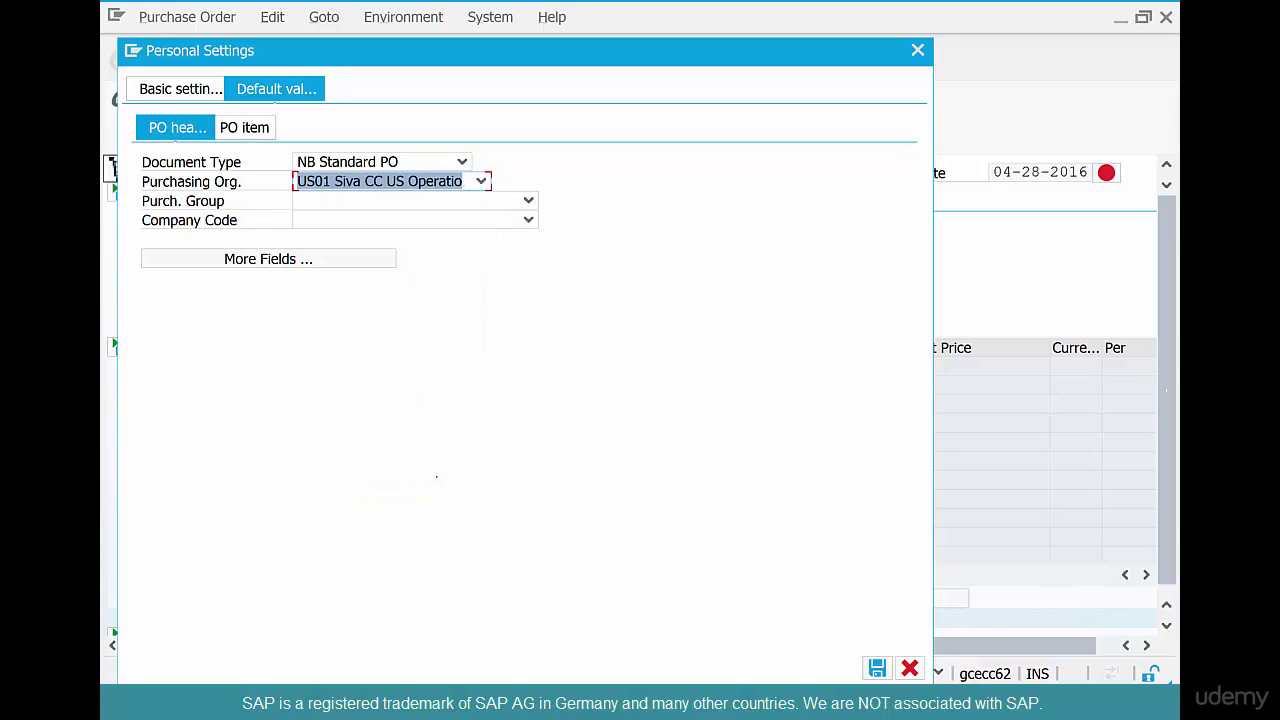
# Set the default purchasing group for the PO header to 300 A&D
pyautogui.click(529, 201)
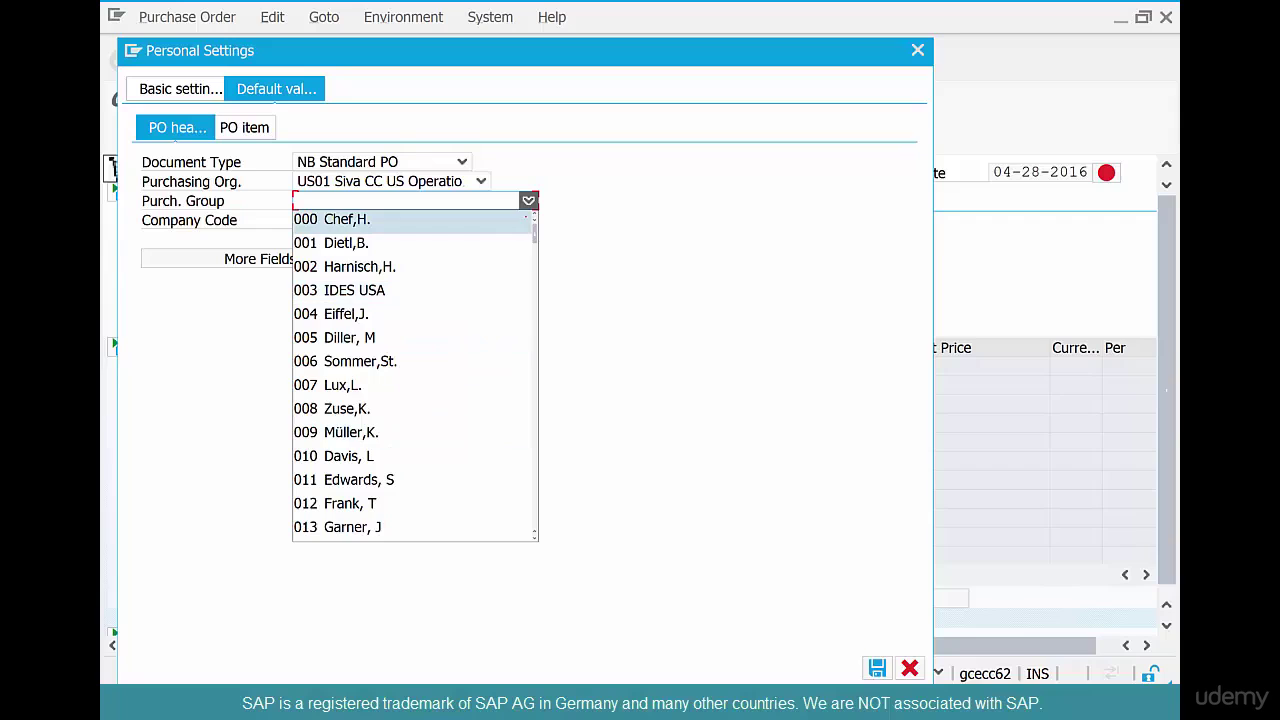
pyautogui.scroll(-13, 415, 375)
pyautogui.scroll(3, 415, 375)
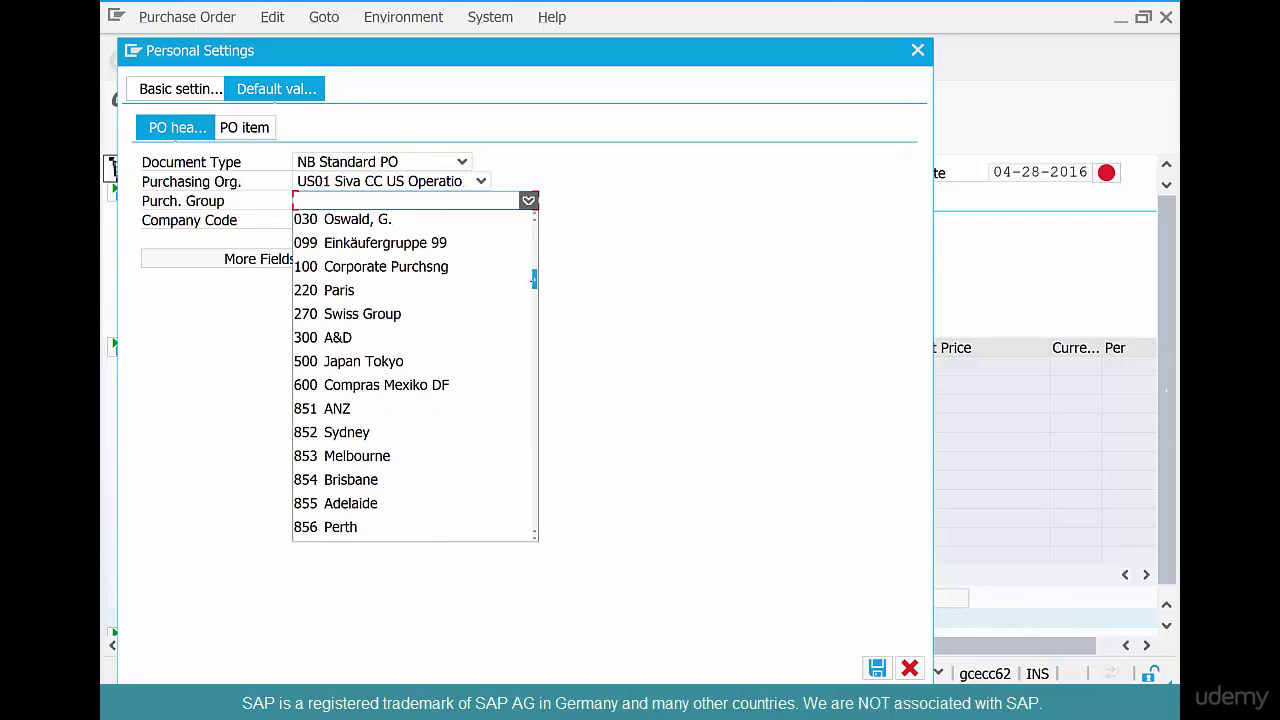
pyautogui.scroll(-1, 415, 375)
pyautogui.click(537, 281)
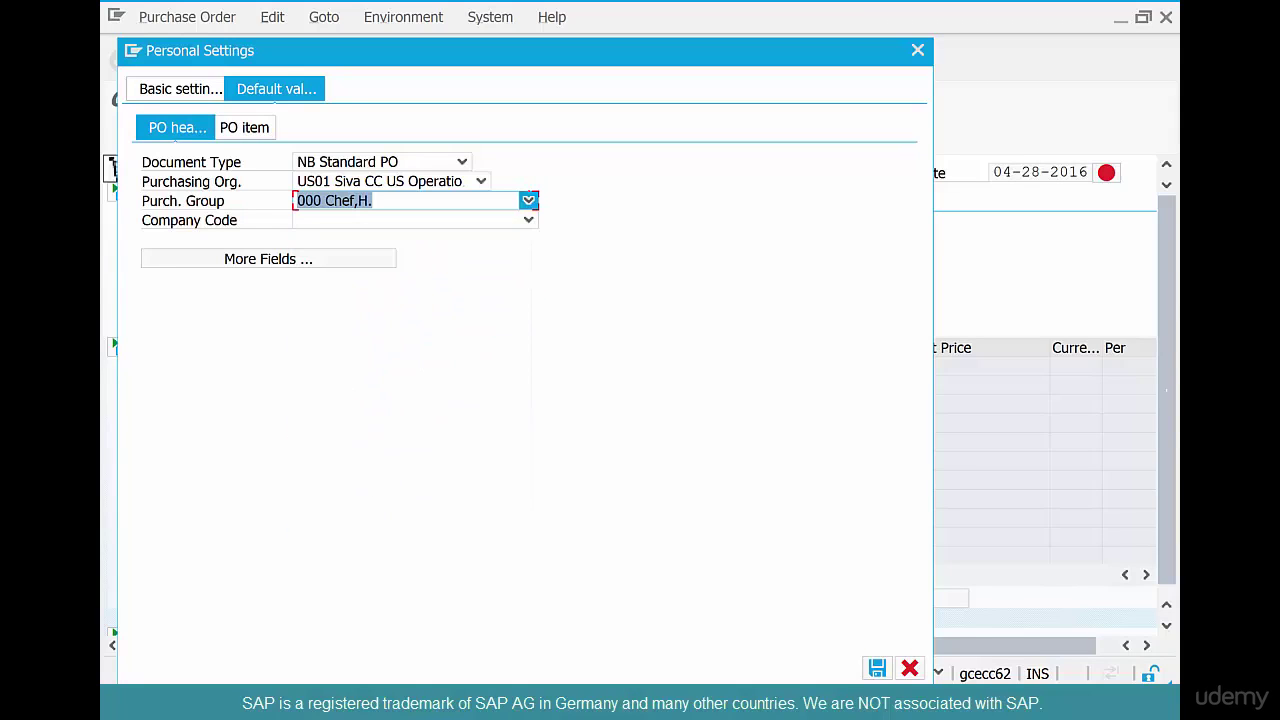
pyautogui.press('3')
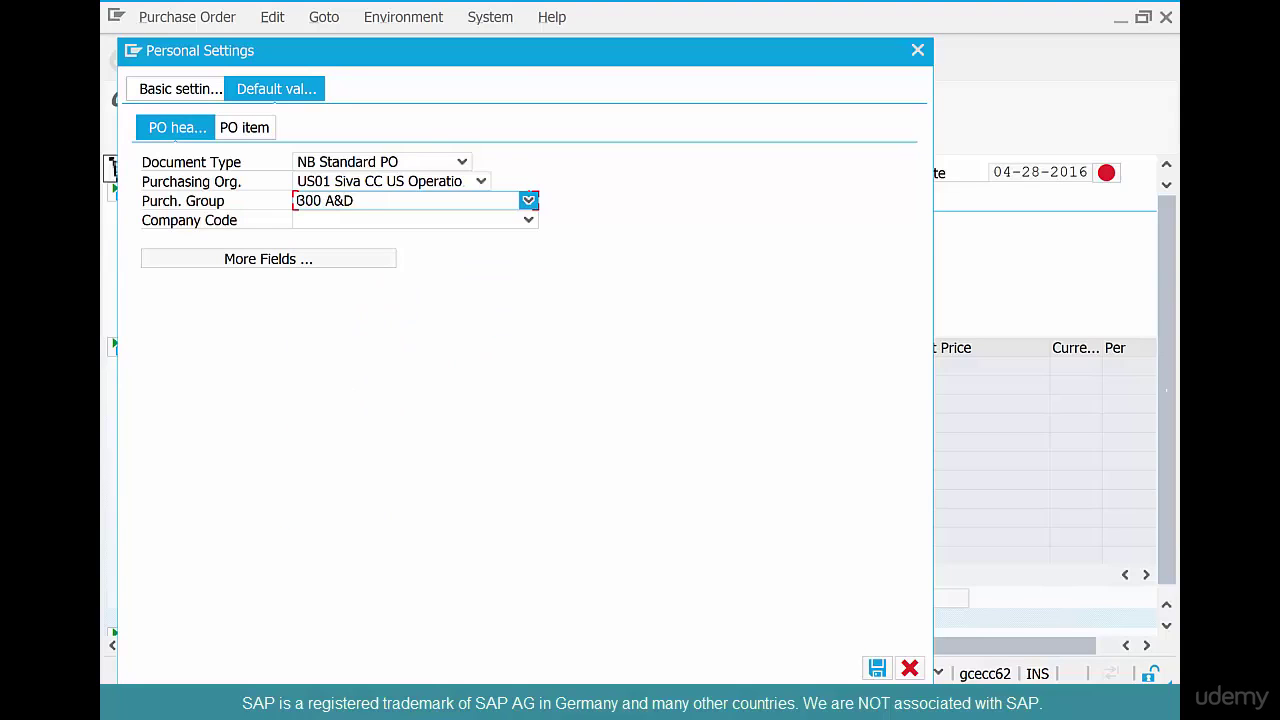
# Set the default company code to US01 IDES US INC and save the personal settings
pyautogui.click(528, 220)
pyautogui.moveTo(535, 256); pyautogui.dragTo(535, 545)
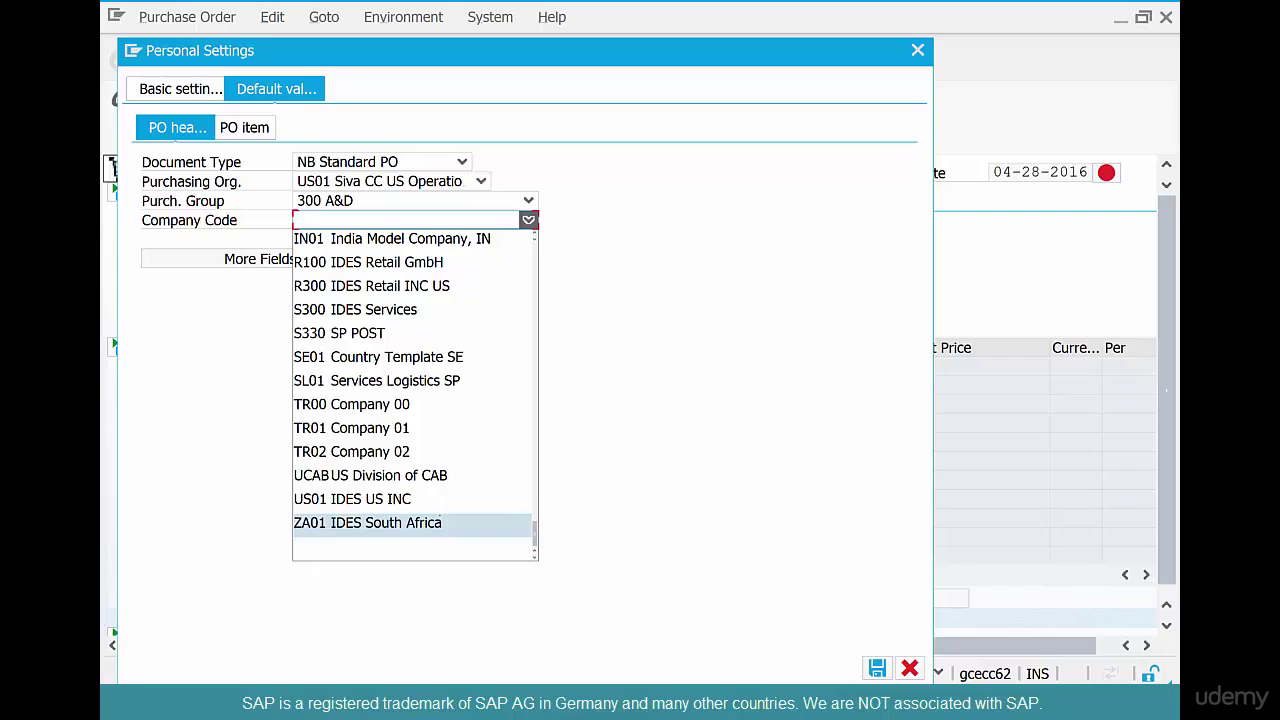
pyautogui.click(430, 498)
pyautogui.click(877, 668)
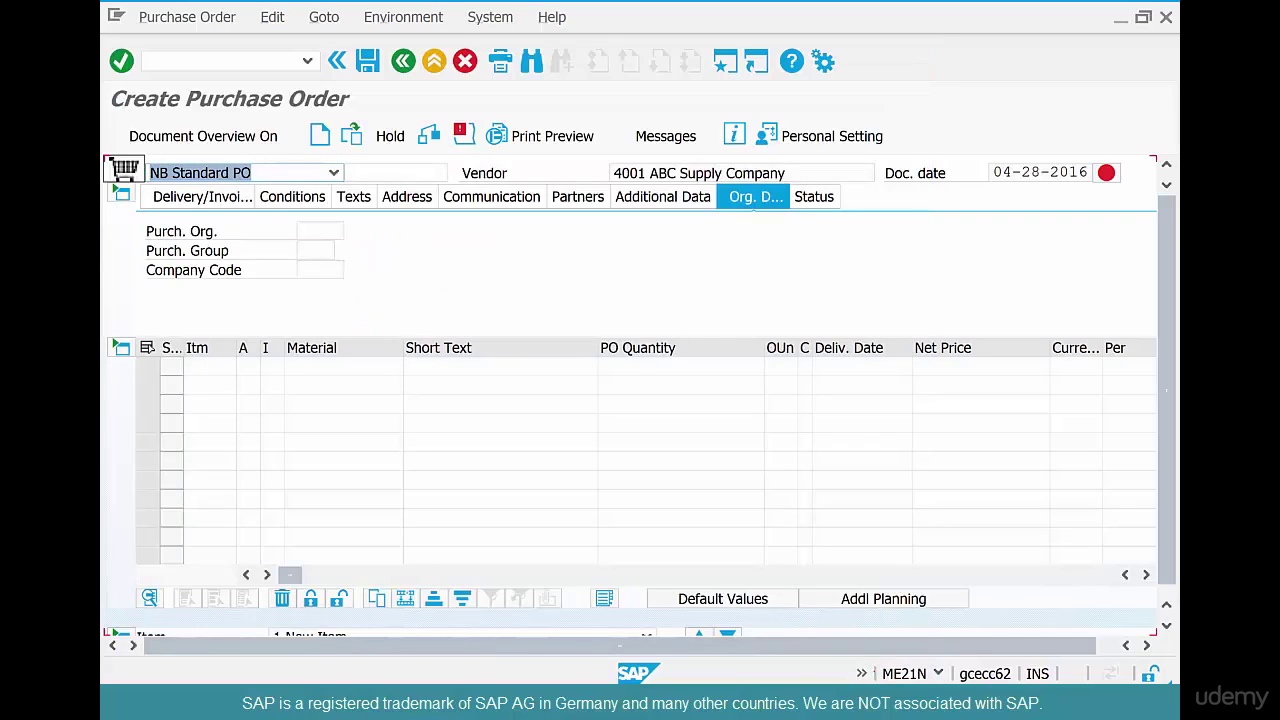
# Exit the current purchase order without saving it and restart transaction ME21N
pyautogui.click(403, 61)
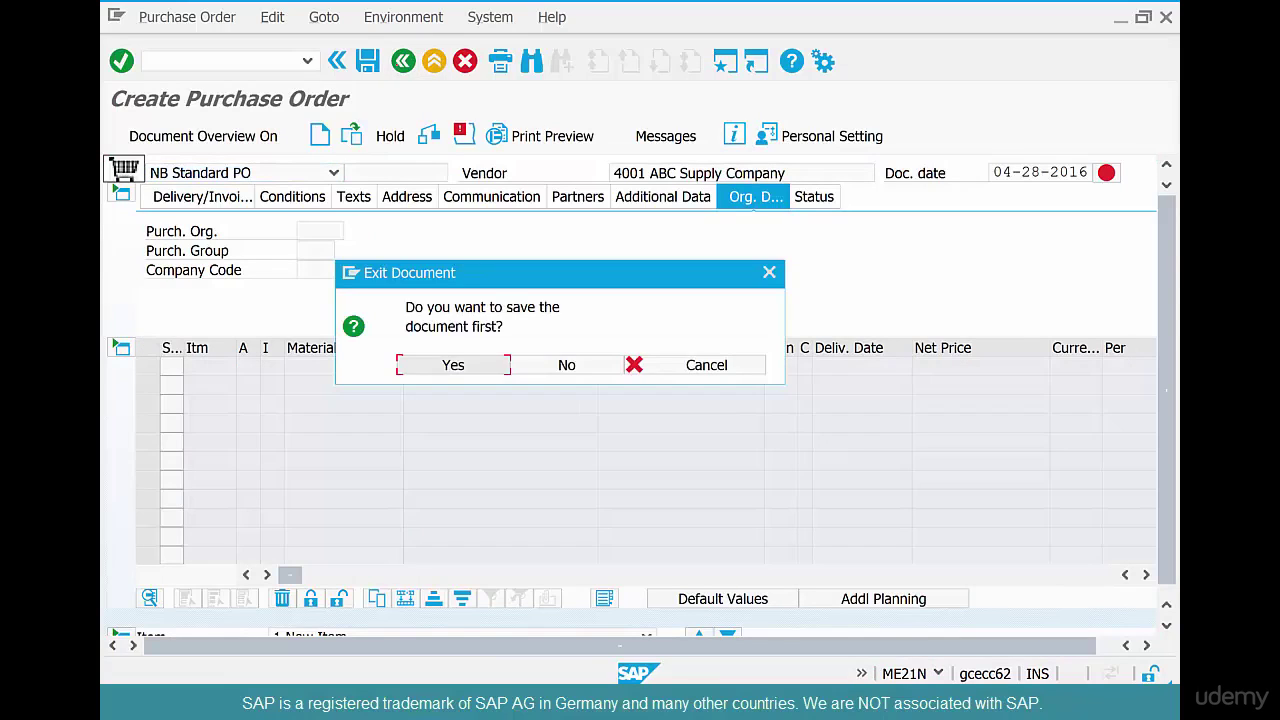
pyautogui.click(536, 365)
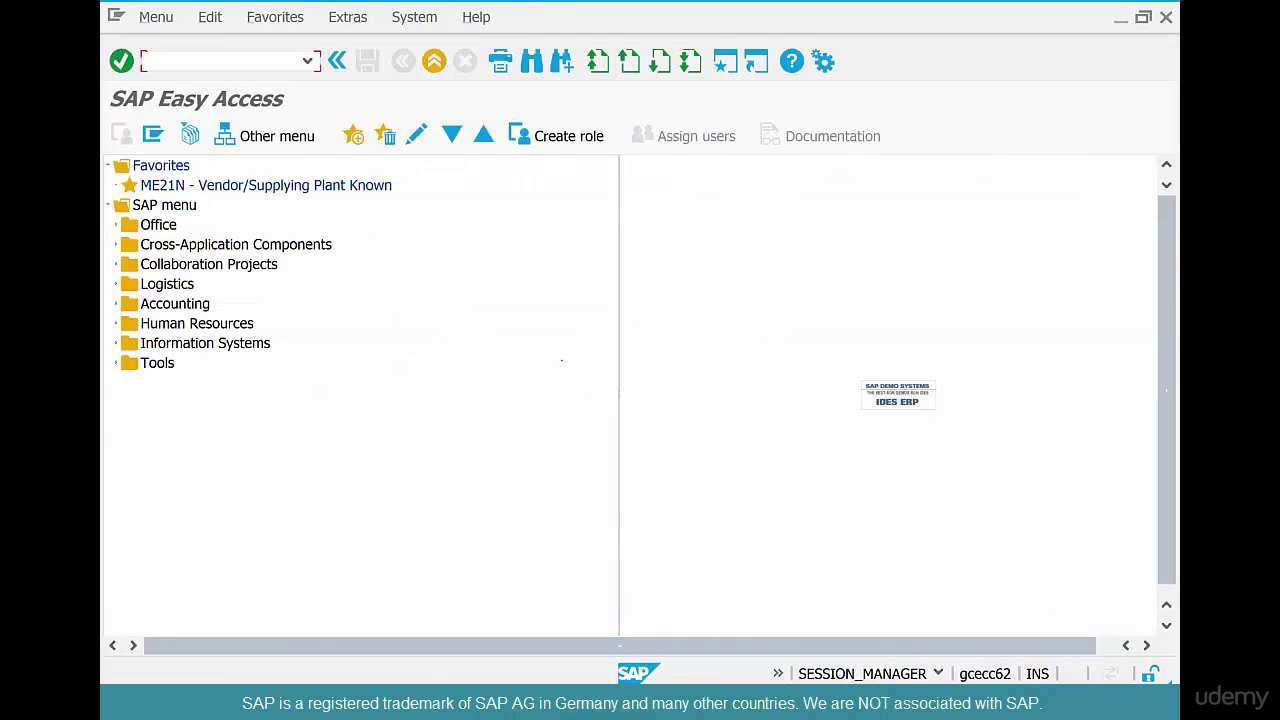
pyautogui.write('me21n')
pyautogui.press('Return')
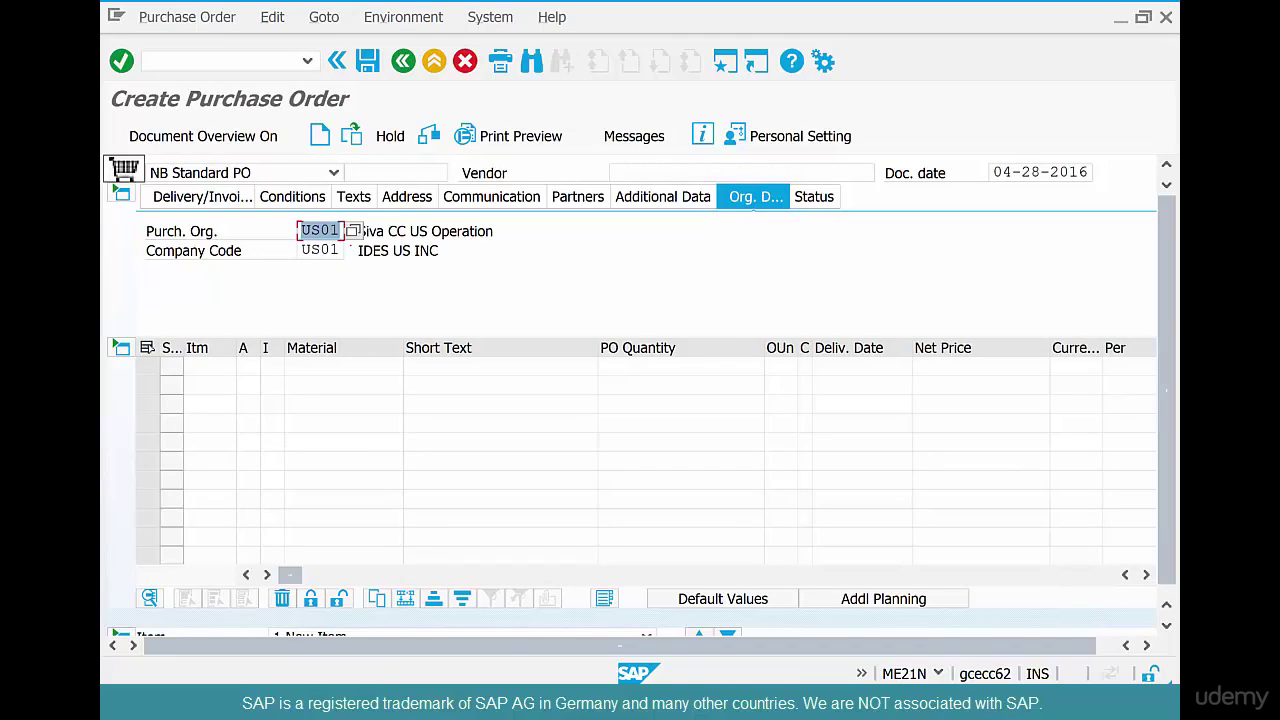
# Enter vendor 4001 in the new purchase order and check the purchasing group in its organizational data
pyautogui.click(632, 170)
pyautogui.write('4001')
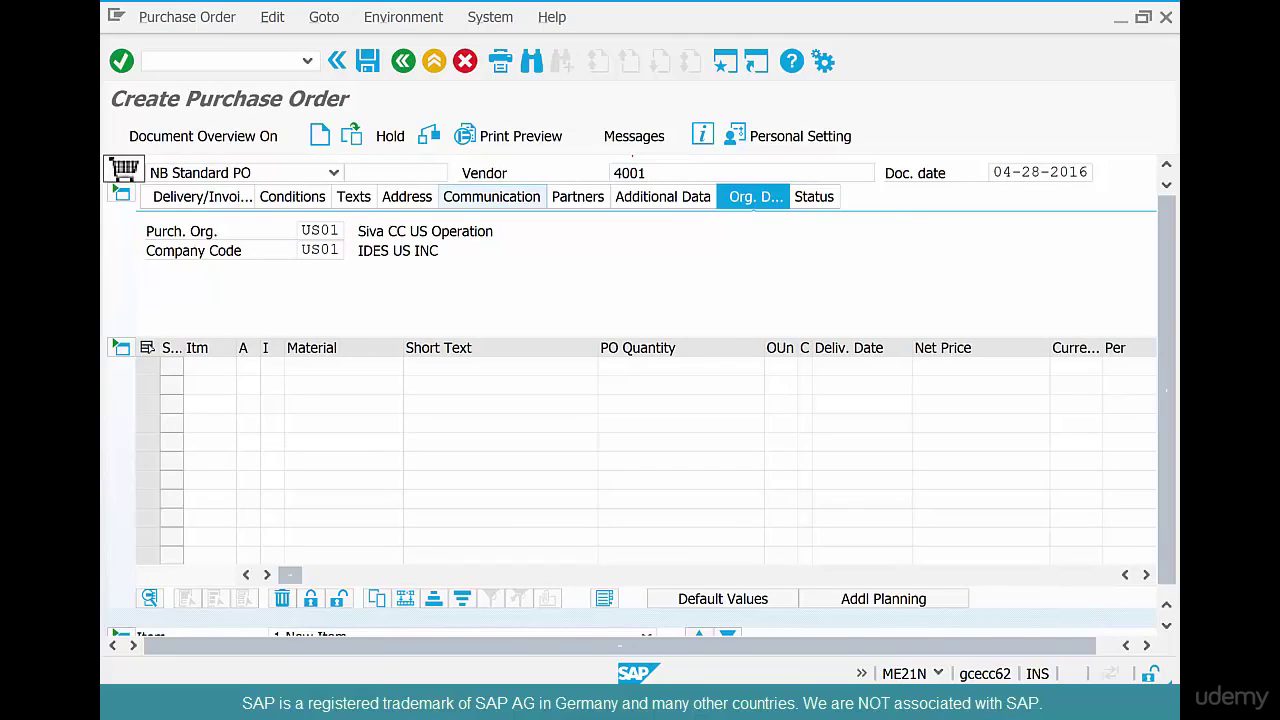
pyautogui.press('Return')
pyautogui.click(315, 250)
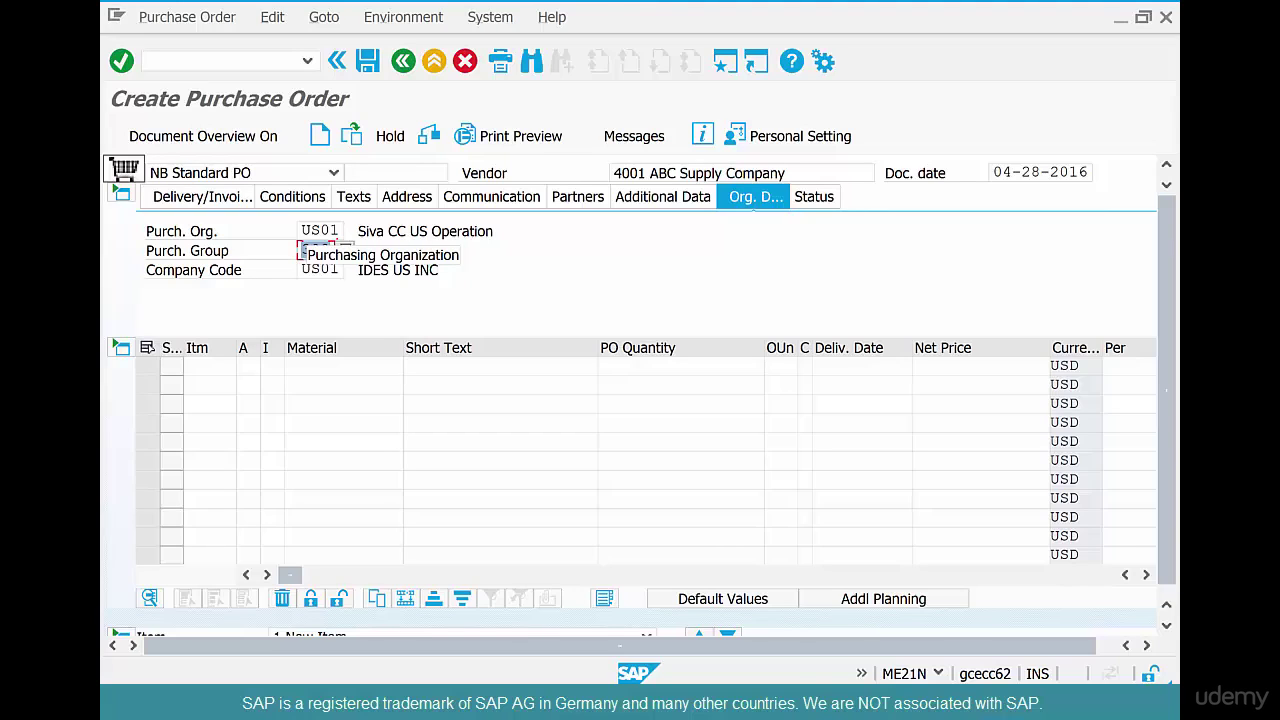
# In the personal settings, set the default plant for PO items to chil and save the settings
pyautogui.click(752, 135)
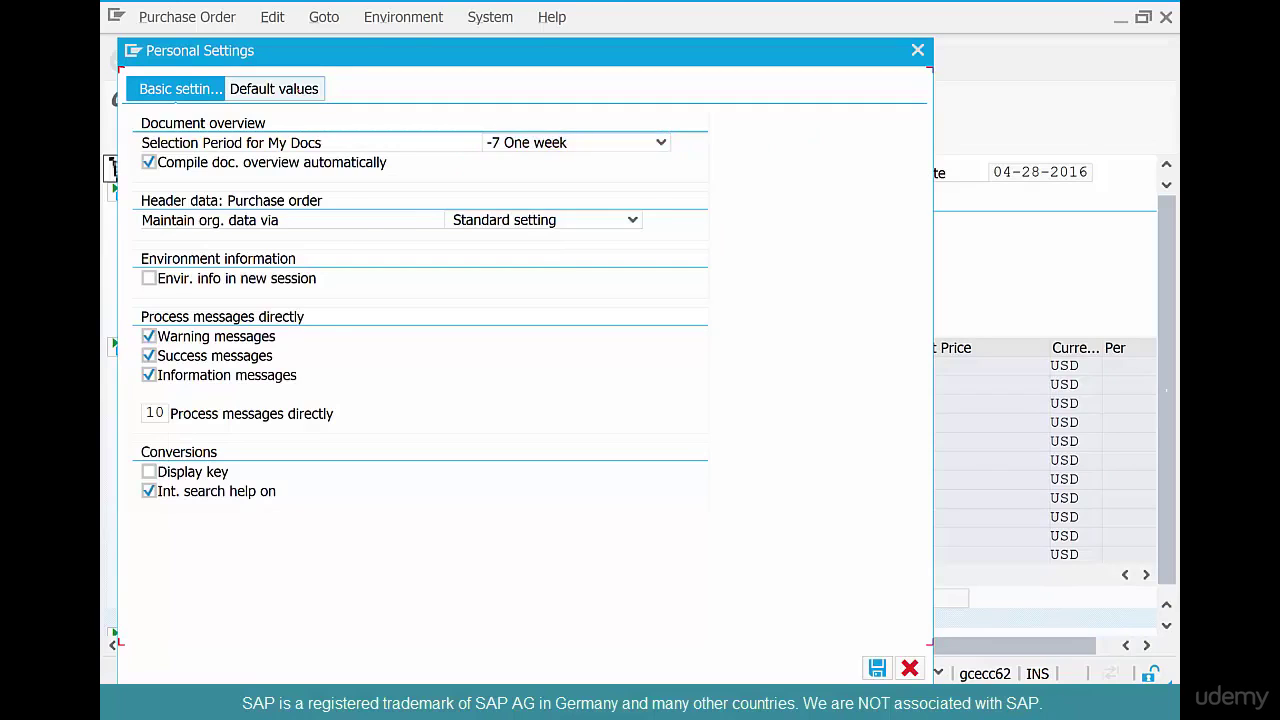
pyautogui.click(273, 88)
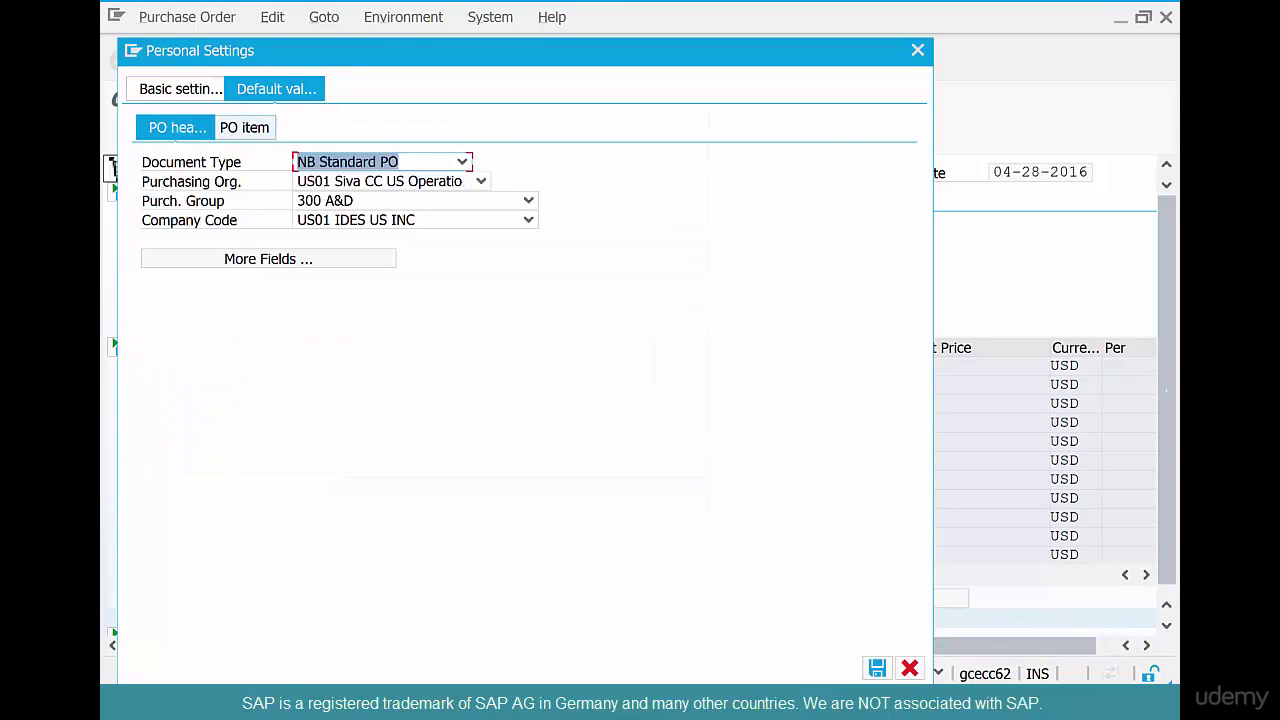
pyautogui.click(244, 127)
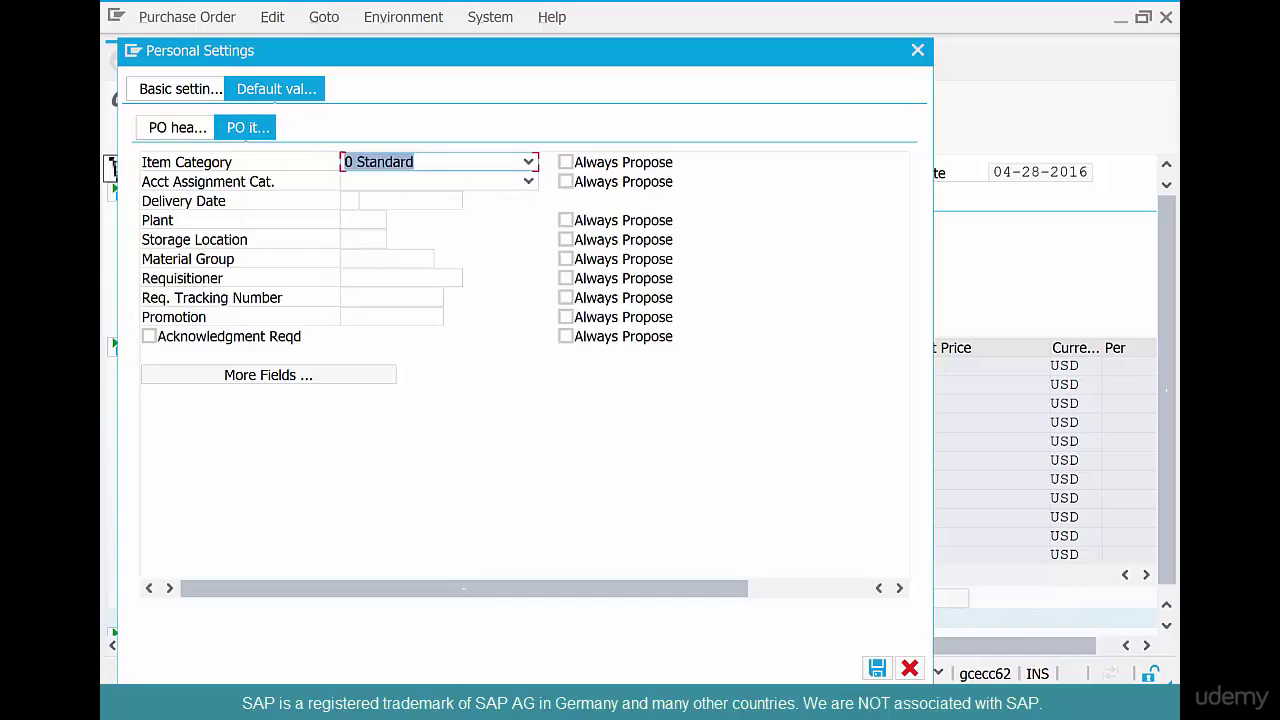
pyautogui.click(372, 220)
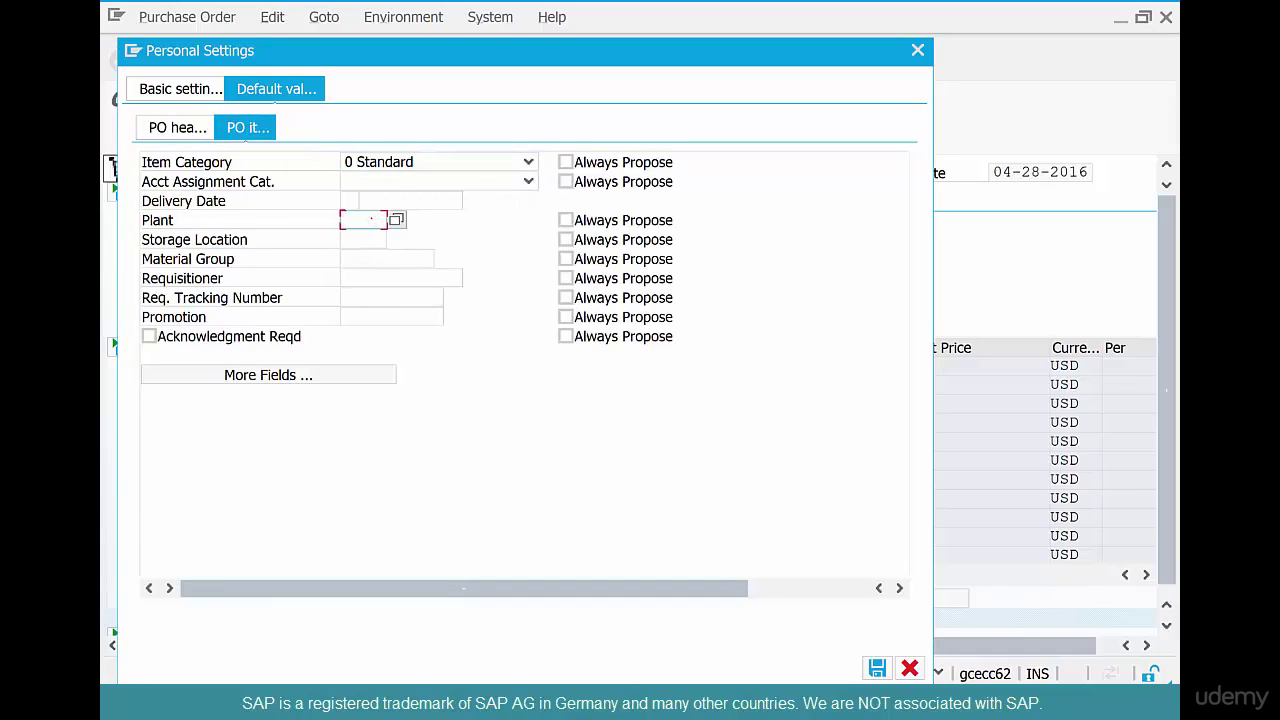
pyautogui.write('chil')
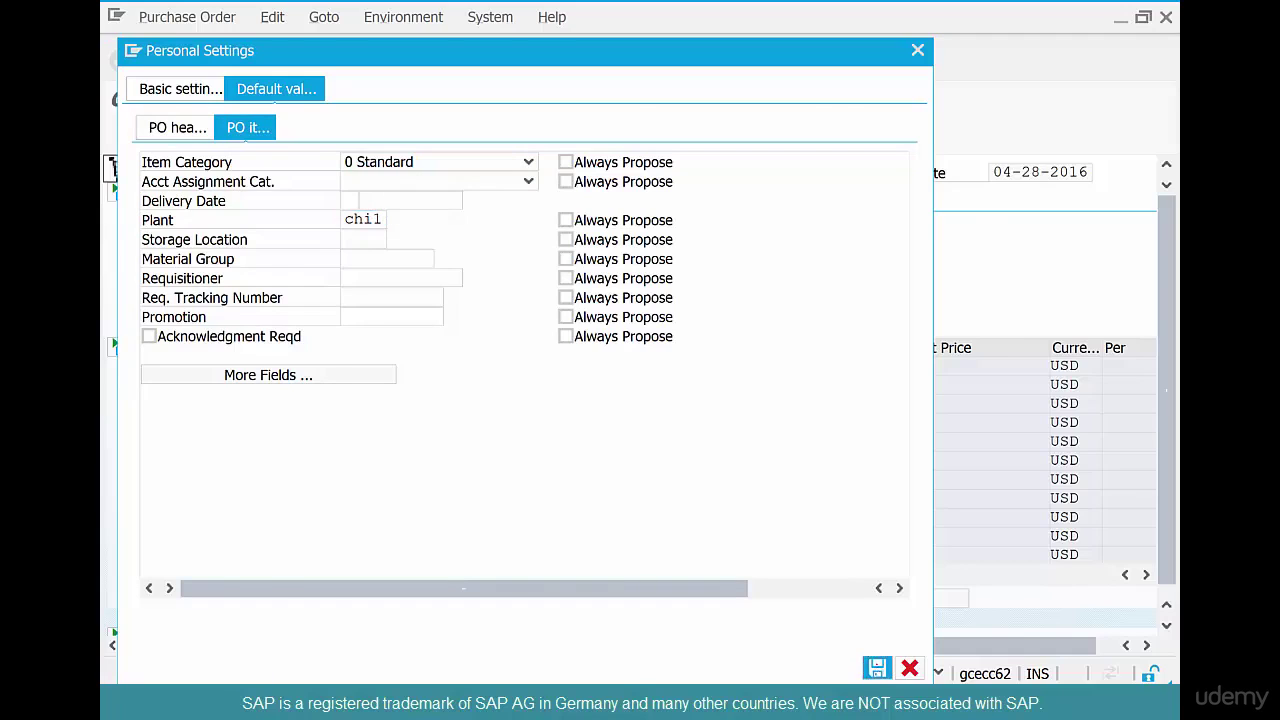
pyautogui.click(877, 668)
# Exit the open purchase order and start a fresh one with transaction ME21N
pyautogui.press('F3')
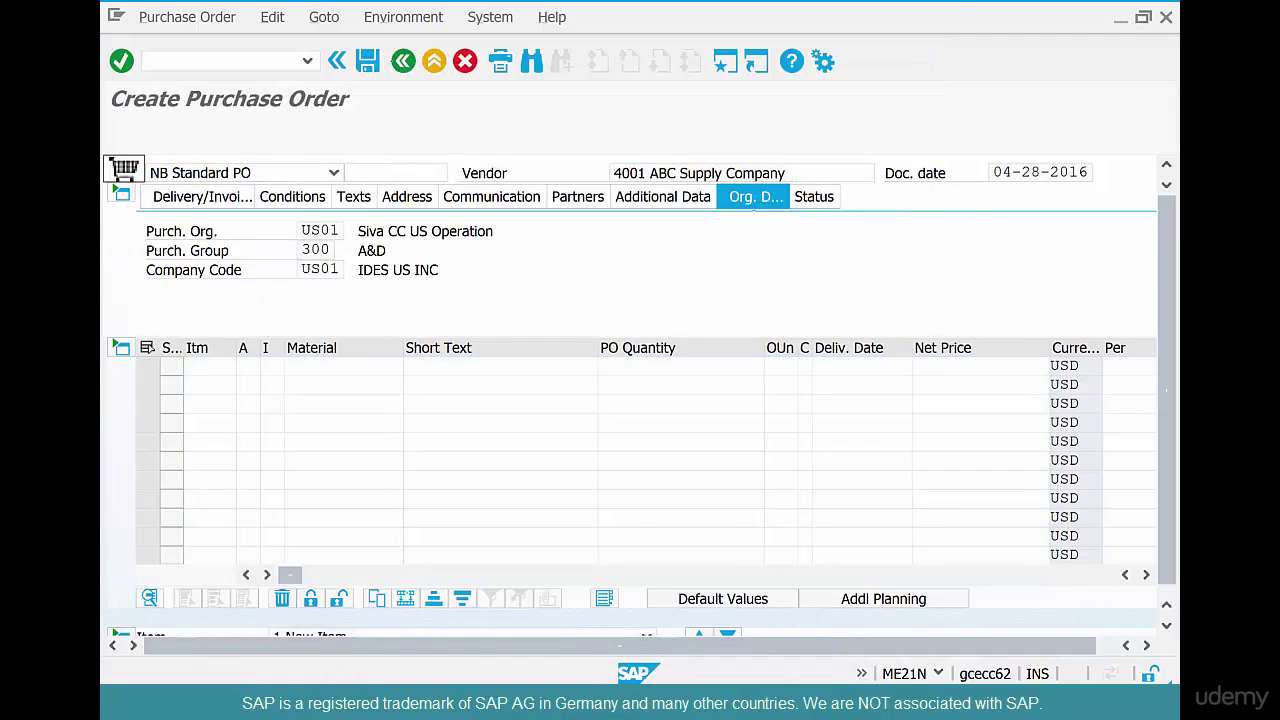
pyautogui.press('Return')
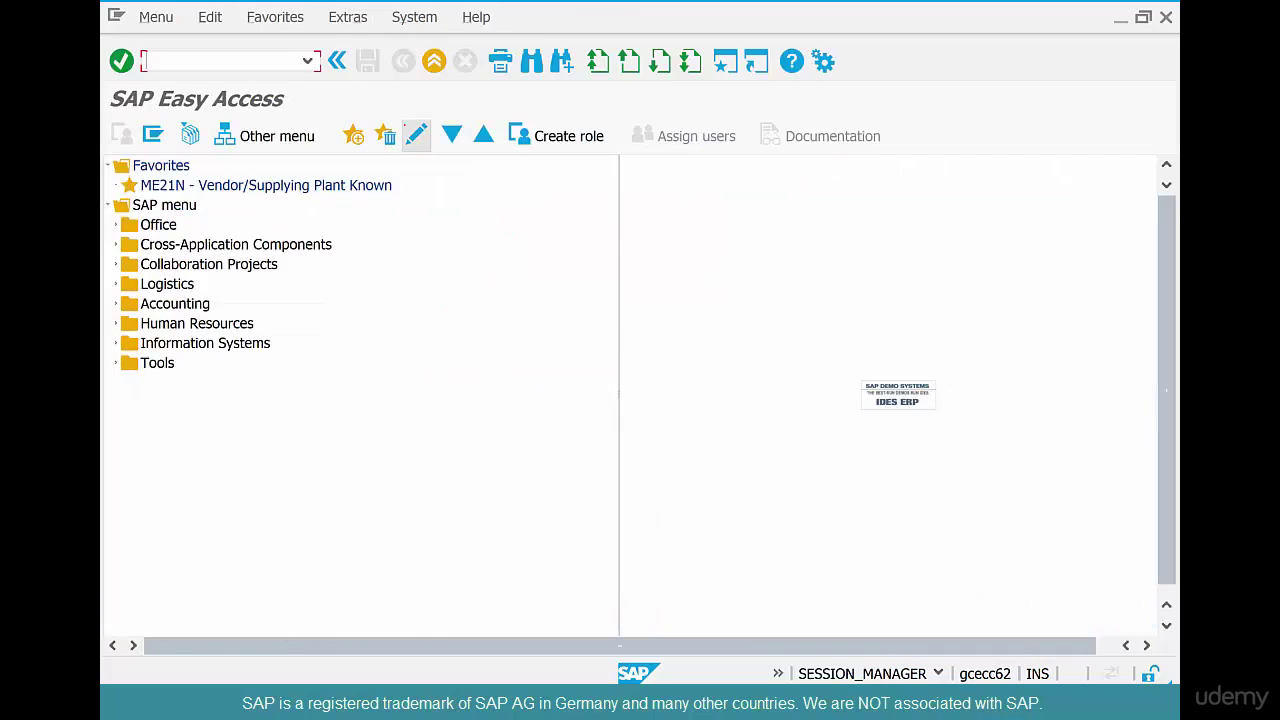
pyautogui.write('me21n')
pyautogui.press('Return')
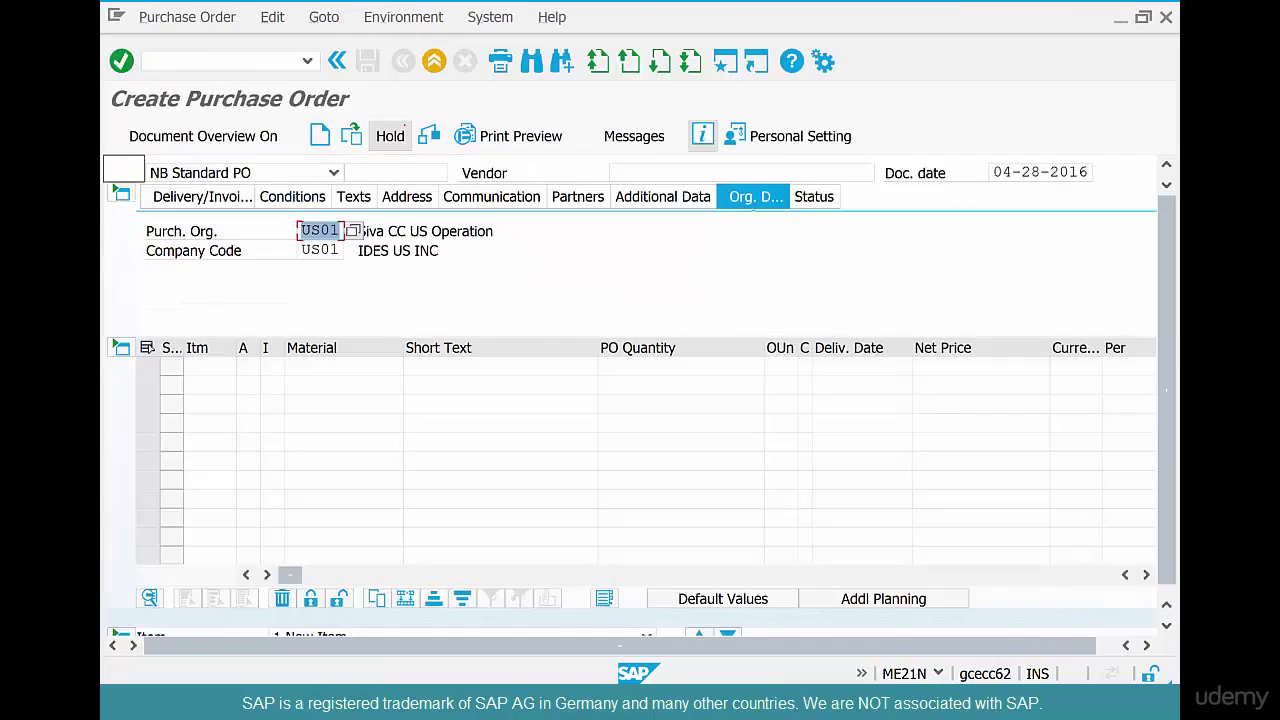
# Assign vendor 4001 to the purchase order
pyautogui.click(718, 172)
pyautogui.write('4')
pyautogui.press('Down')
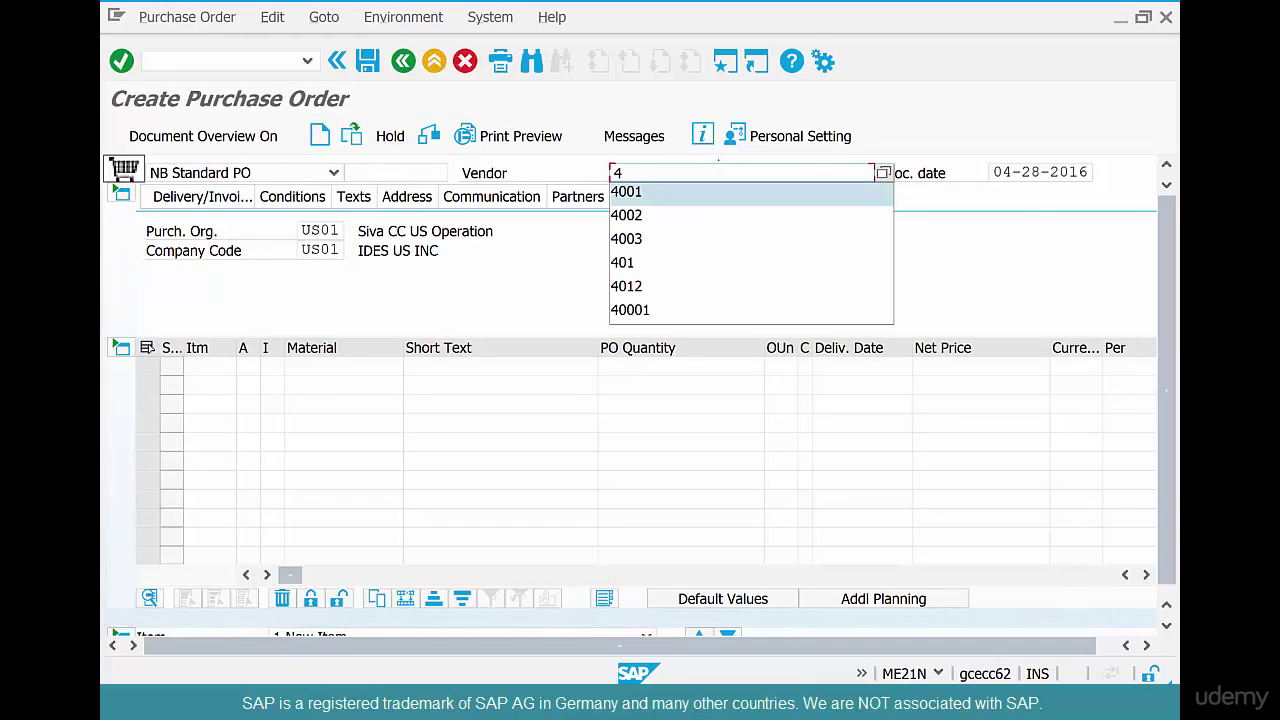
pyautogui.press('Return')
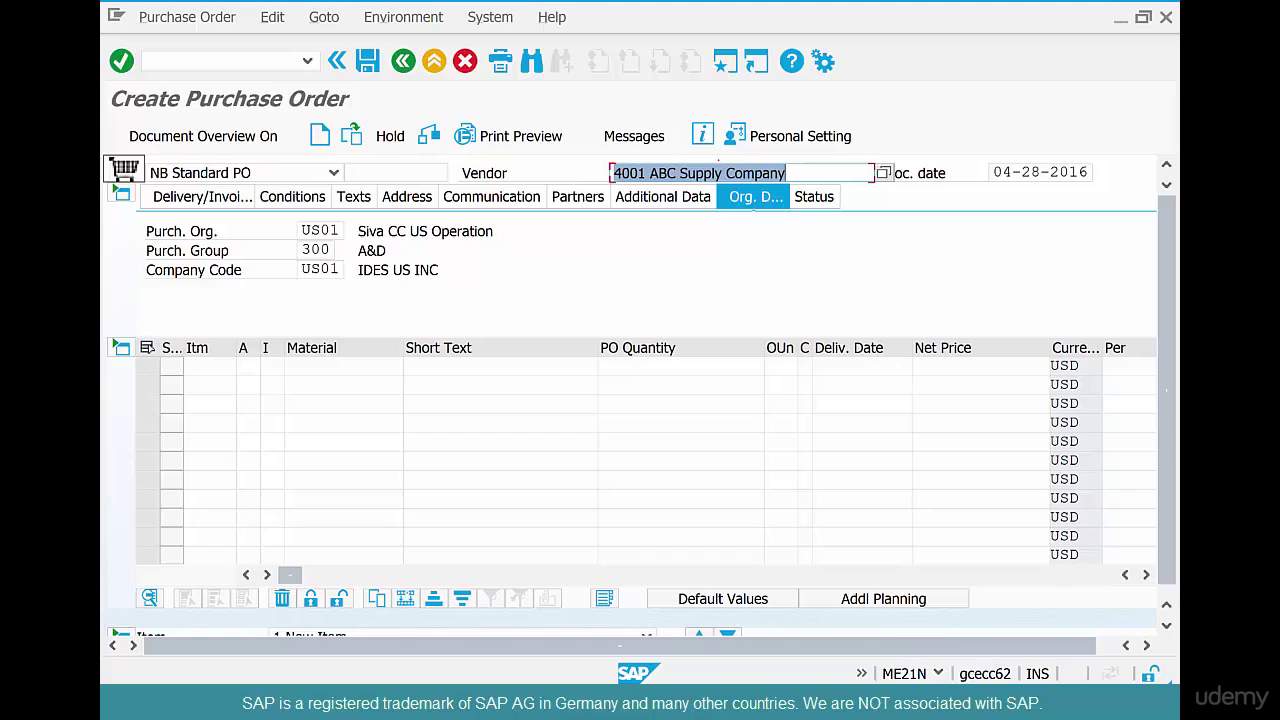
# Add material COFFEEBEANS-06 as the first item with a PO quantity of 3
pyautogui.click(356, 364)
pyautogui.write('c')
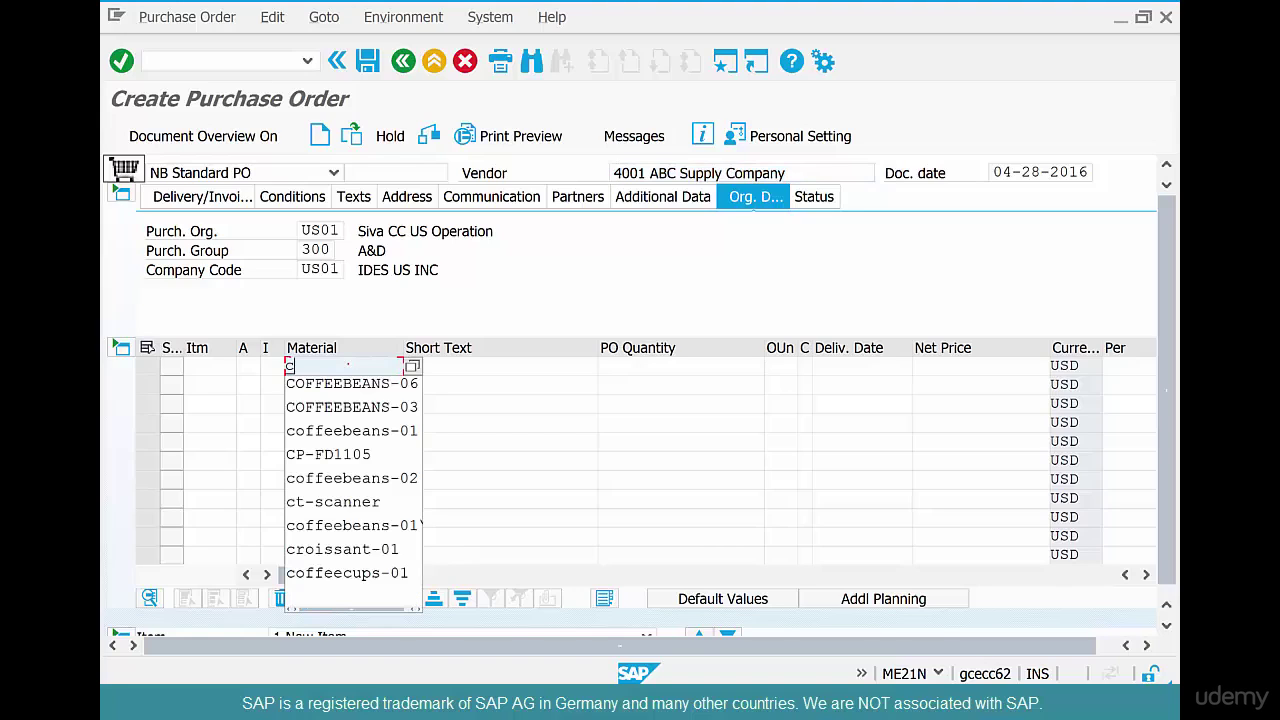
pyautogui.press('Down')
pyautogui.press('Return')
pyautogui.press('Tab')
pyautogui.press('Tab')
pyautogui.write('3')
pyautogui.press('Return')
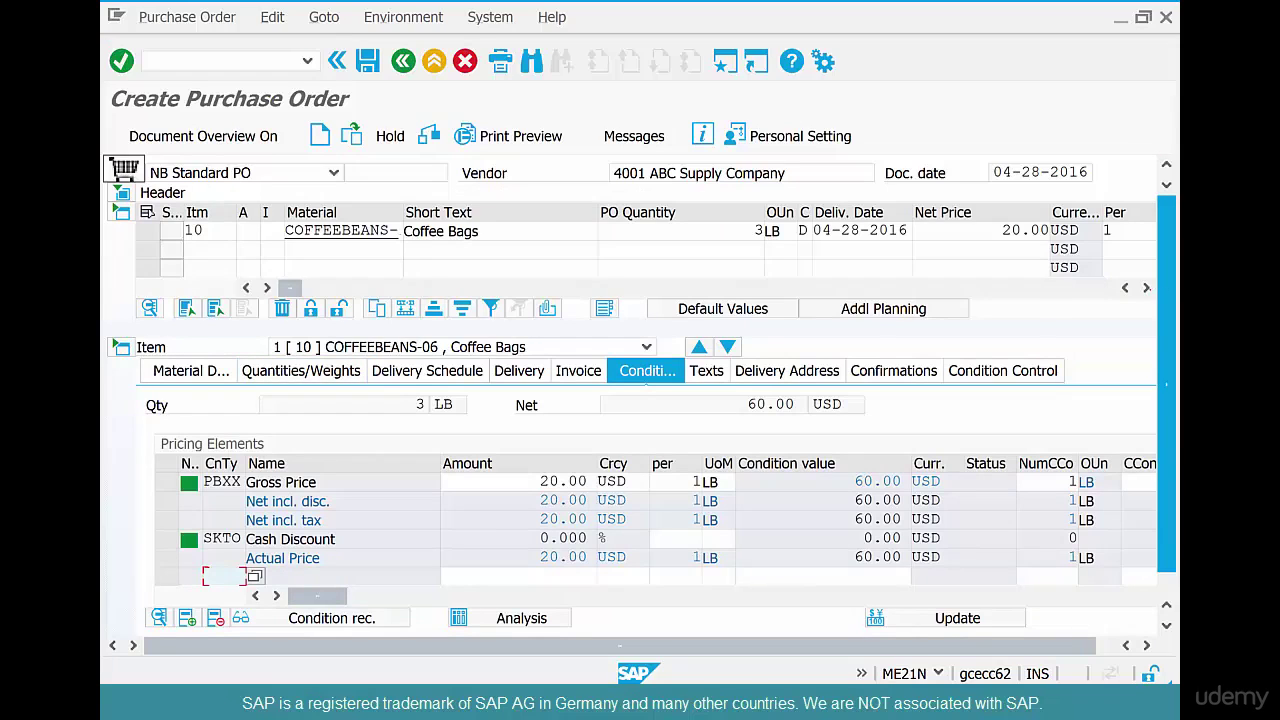
# Examine the item's plant in the overview and its gross price in the pricing conditions
pyautogui.click(1146, 288)
pyautogui.click(1146, 288)
pyautogui.click(1146, 288)
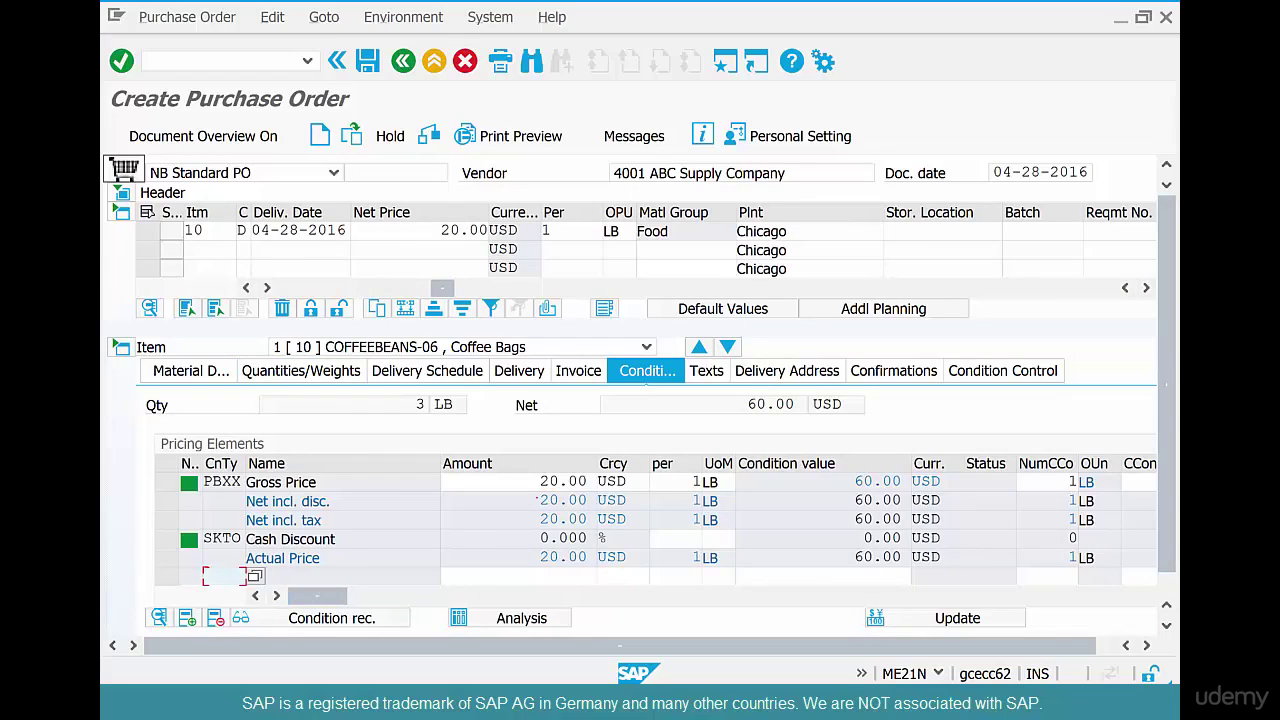
pyautogui.click(520, 482)
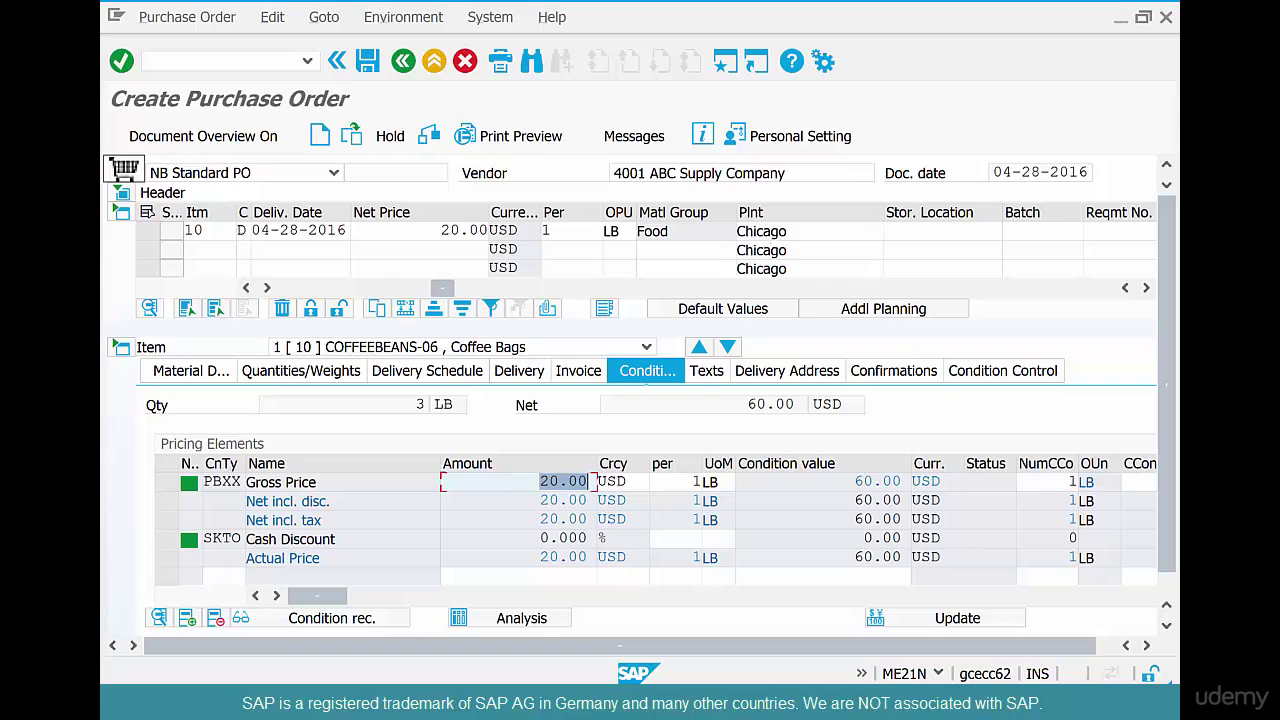
pyautogui.moveTo(789, 230); pyautogui.dragTo(731, 230)
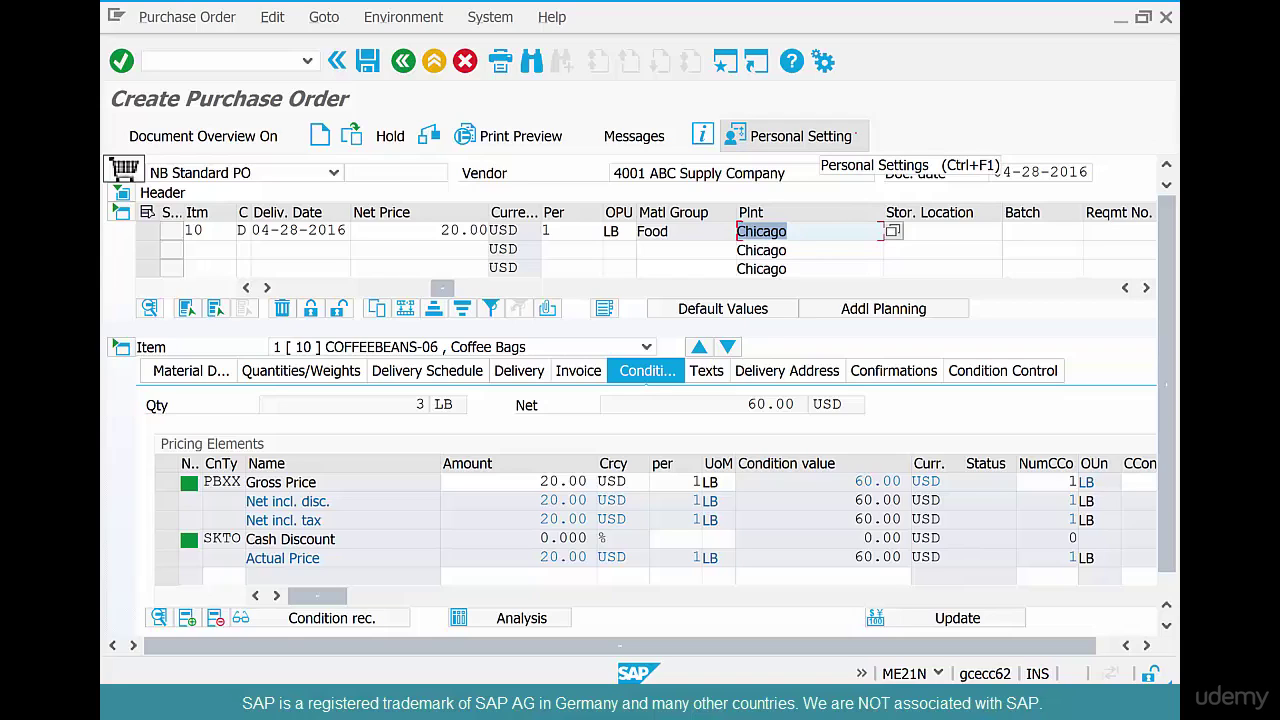
pyautogui.moveTo(541, 482); pyautogui.dragTo(598, 482)
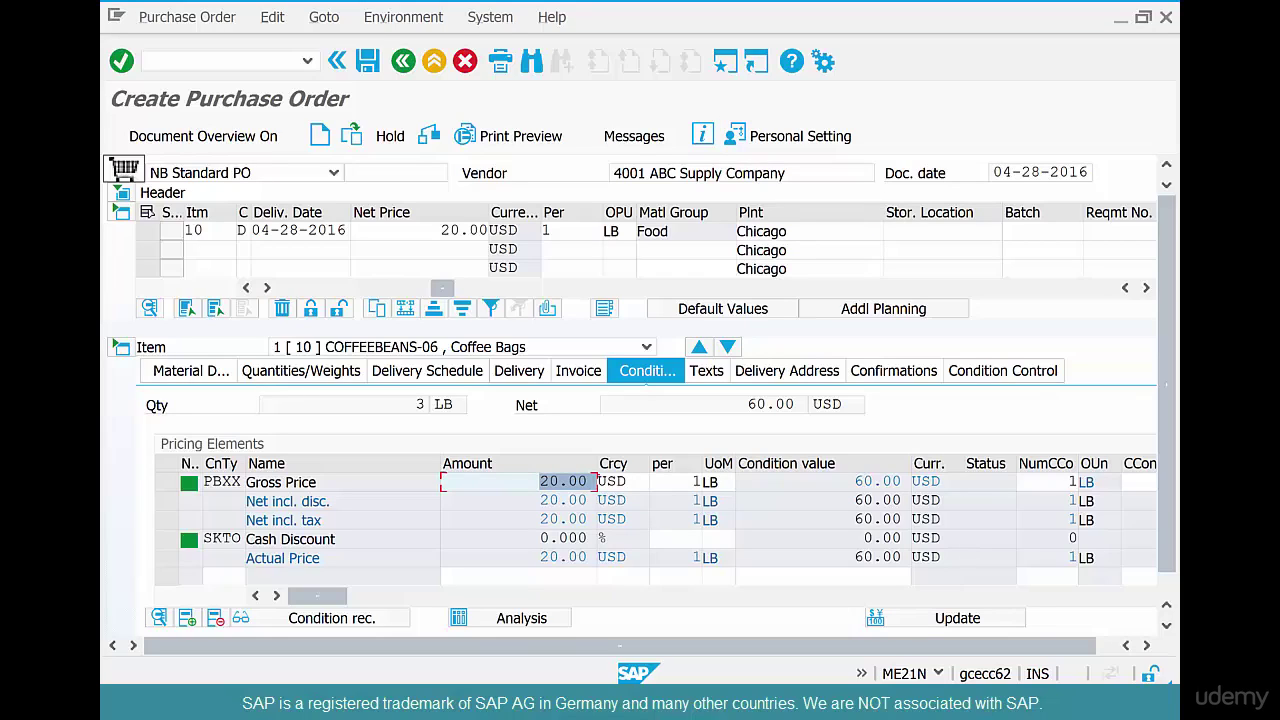
# Switch to the PowerPoint slide show, circle the $30 price under the third goods receipt, and return to the SAP purchase order
pyautogui.hotkey('alt', 'Tab')
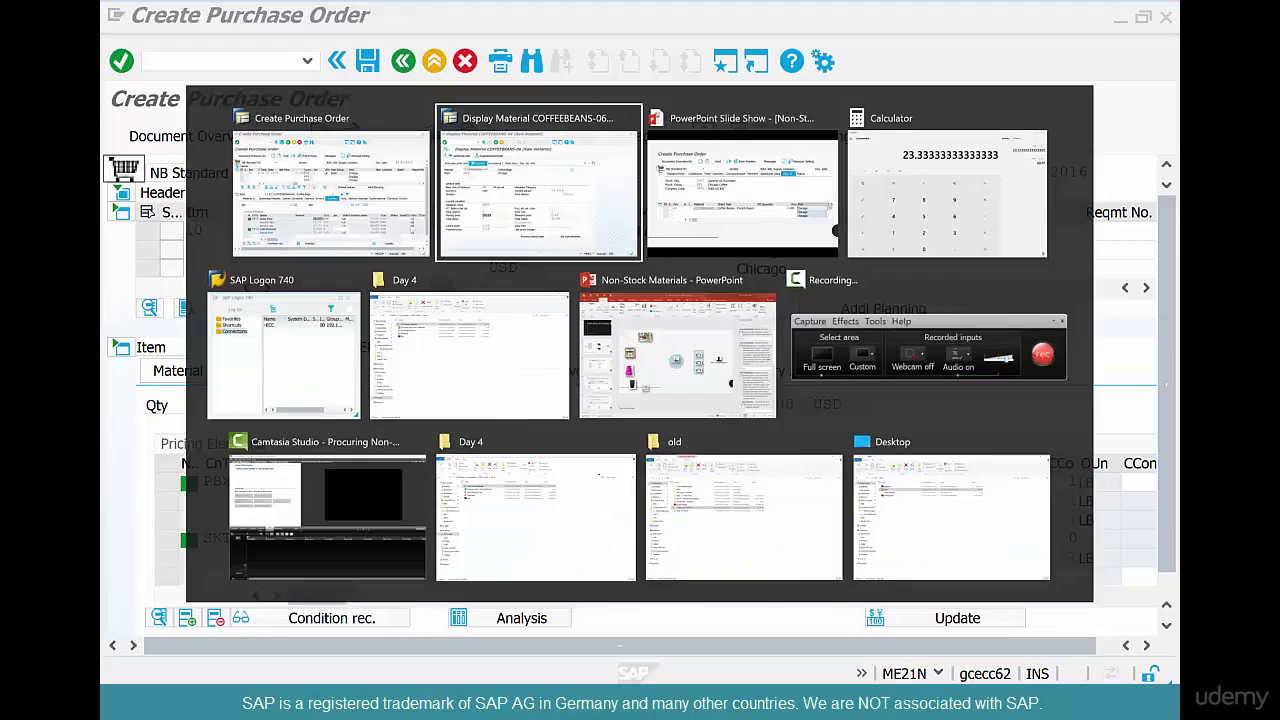
pyautogui.hotkey('alt', 'Tab')
pyautogui.hotkey('alt', 'Tab')
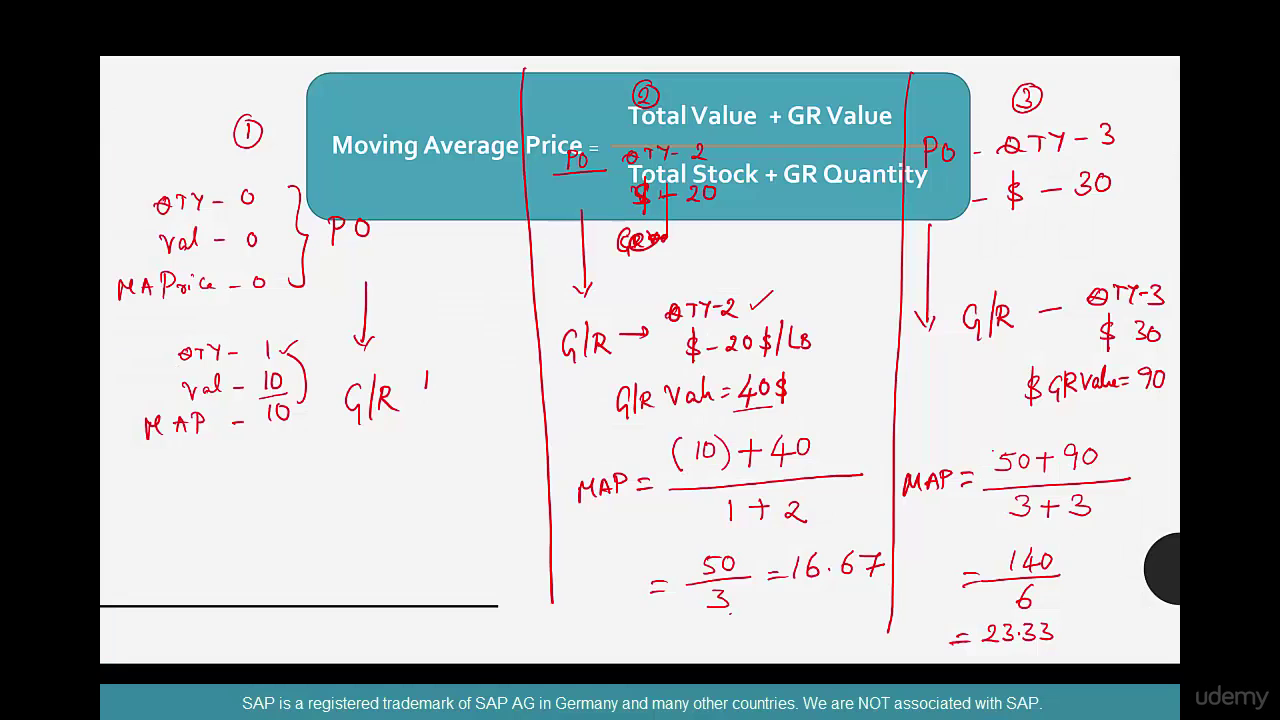
pyautogui.moveTo(1160, 317)
pyautogui.mouseDown()
pyautogui.moveTo(1146, 316)
pyautogui.moveTo(1145, 355)
pyautogui.moveTo(1163, 327)
pyautogui.mouseUp()
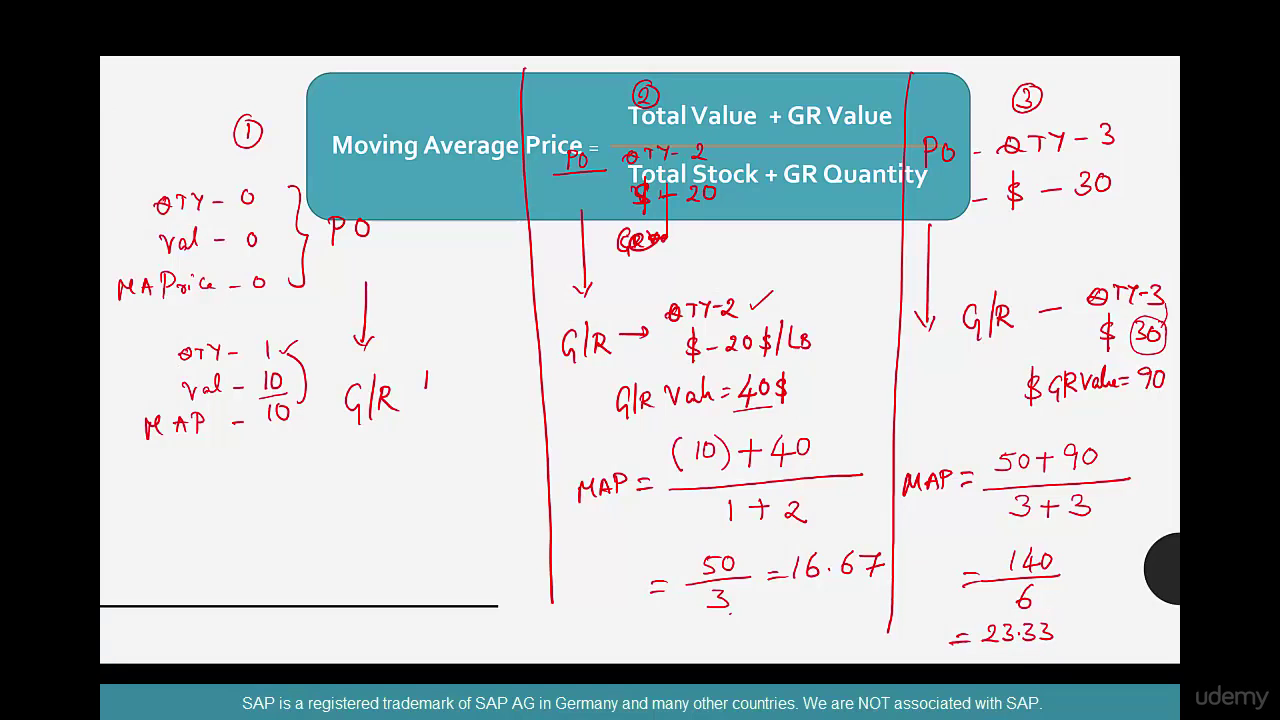
pyautogui.hotkey('alt', 'Tab')
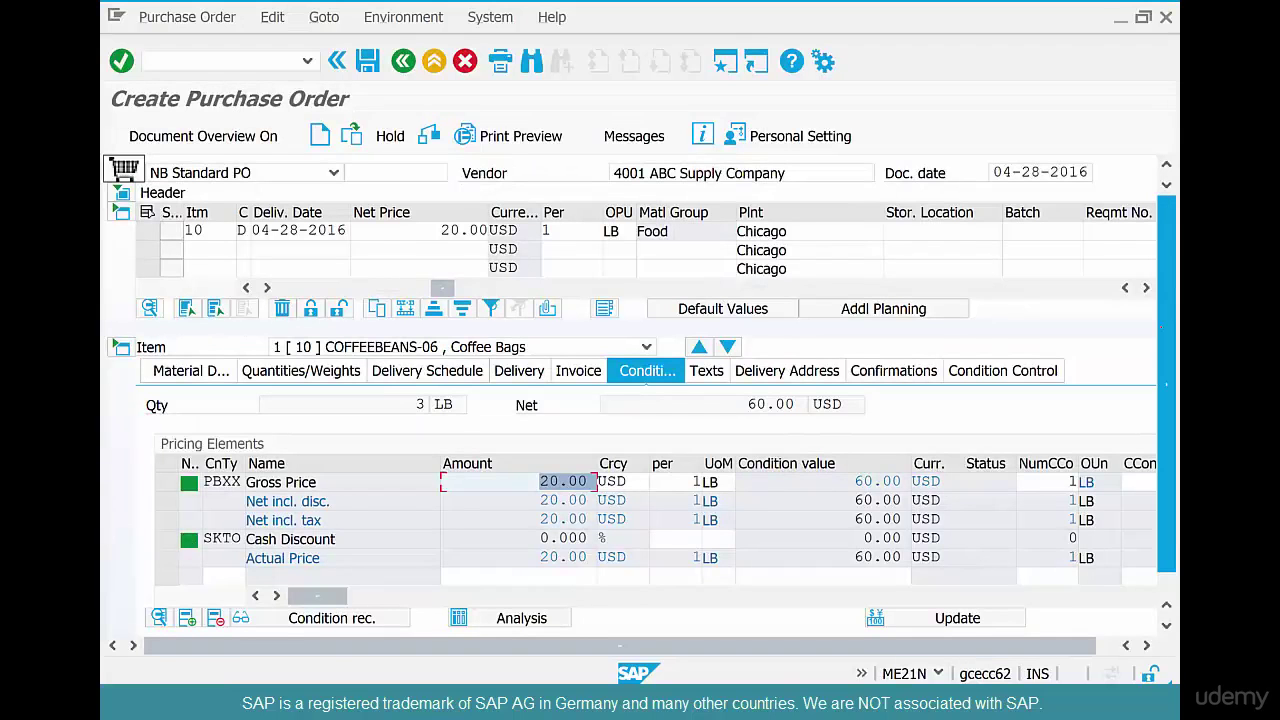
# Set the item's gross price to 30 USD and save the purchase order
pyautogui.write('30')
pyautogui.press('Return')
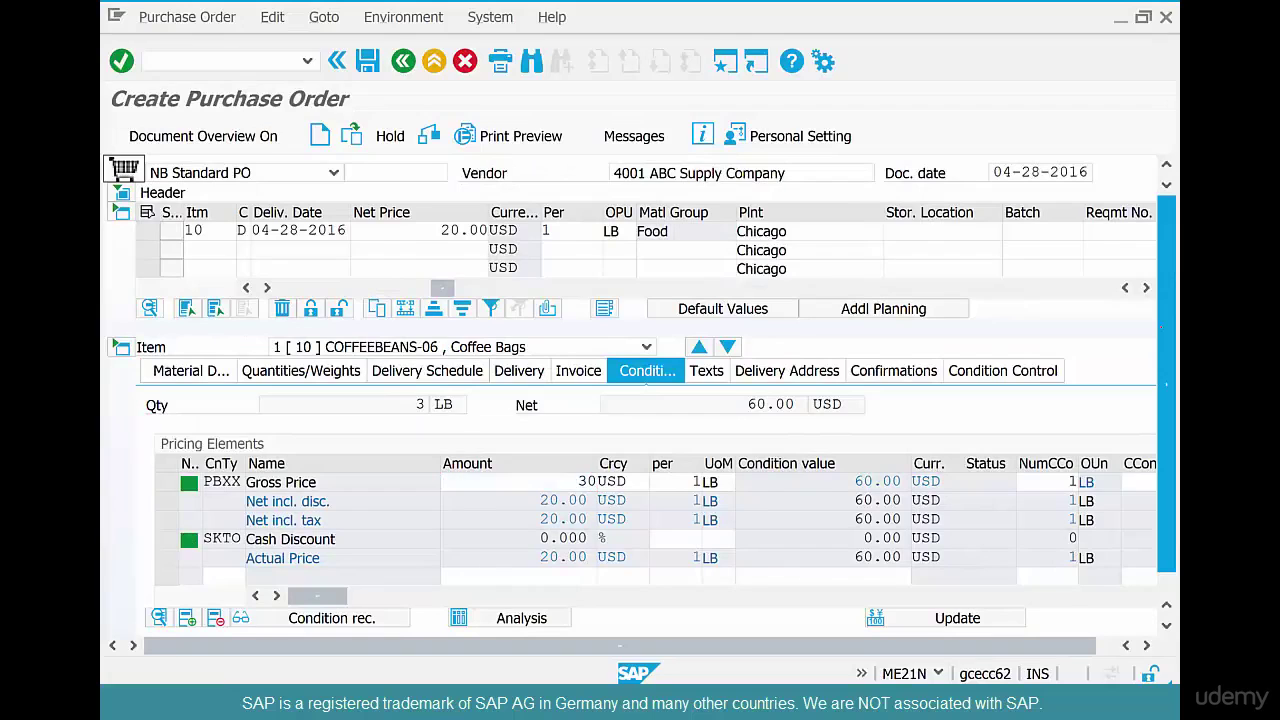
pyautogui.moveTo(750, 231); pyautogui.dragTo(764, 231)
pyautogui.hotkey('ctrl', 's')
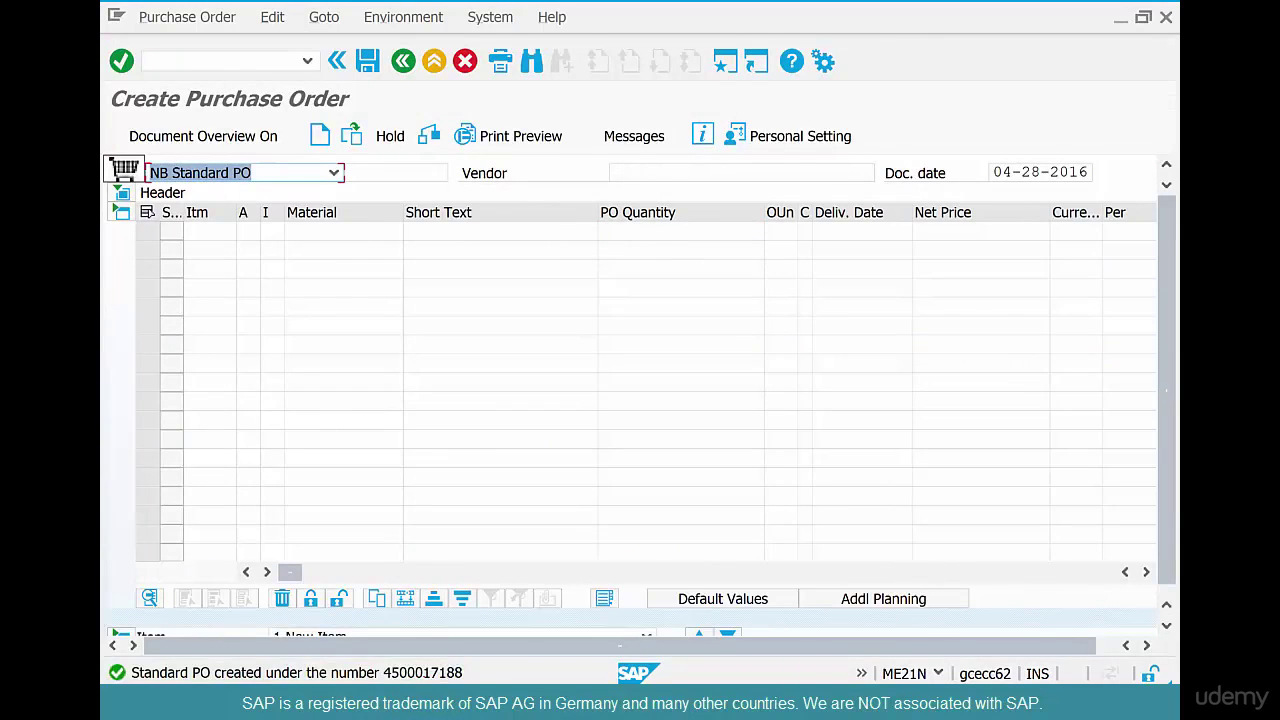
# Copy the new purchase order's number from the details of the creation message
pyautogui.doubleClick(297, 673)
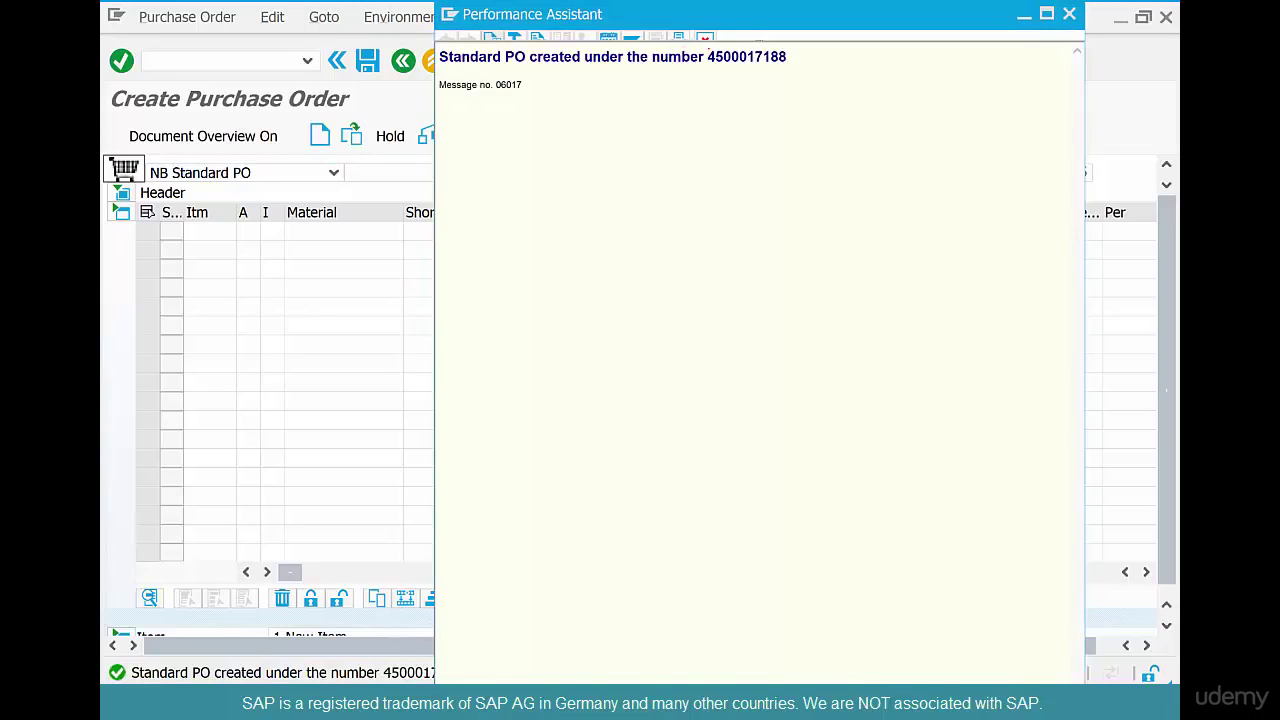
pyautogui.doubleClick(737, 57)
pyautogui.hotkey('ctrl', 'c')
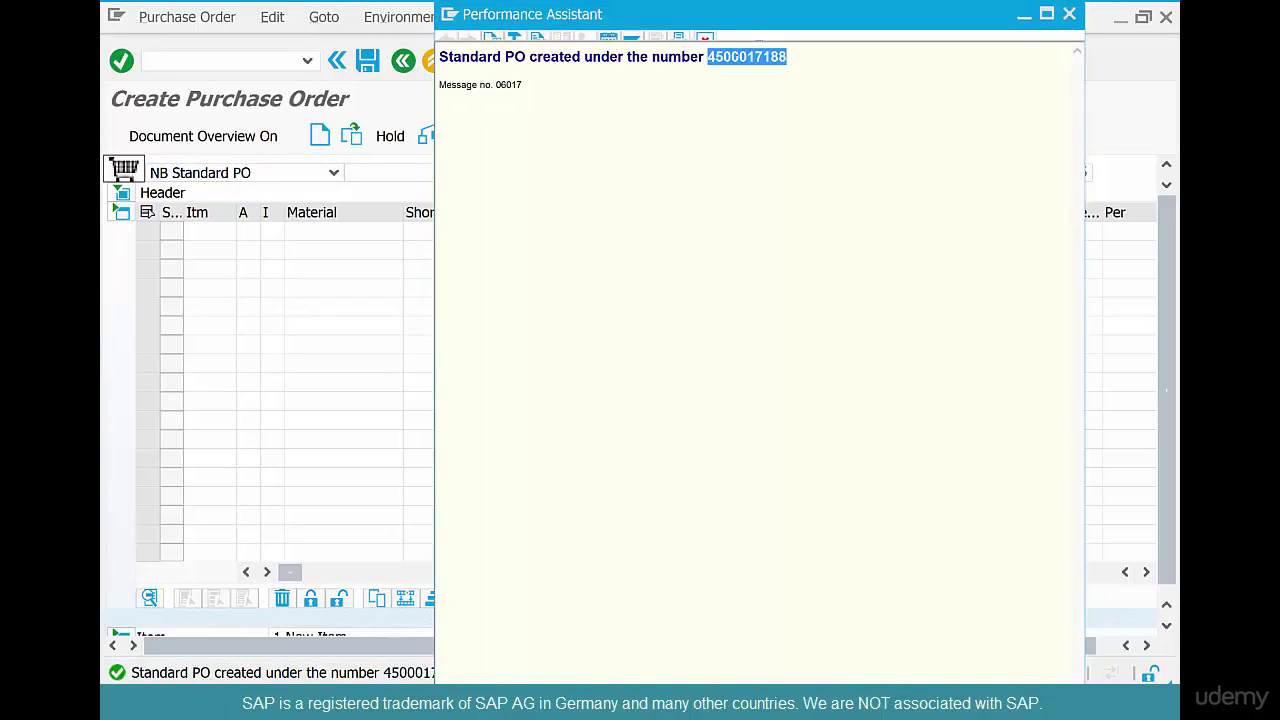
pyautogui.click(1069, 14)
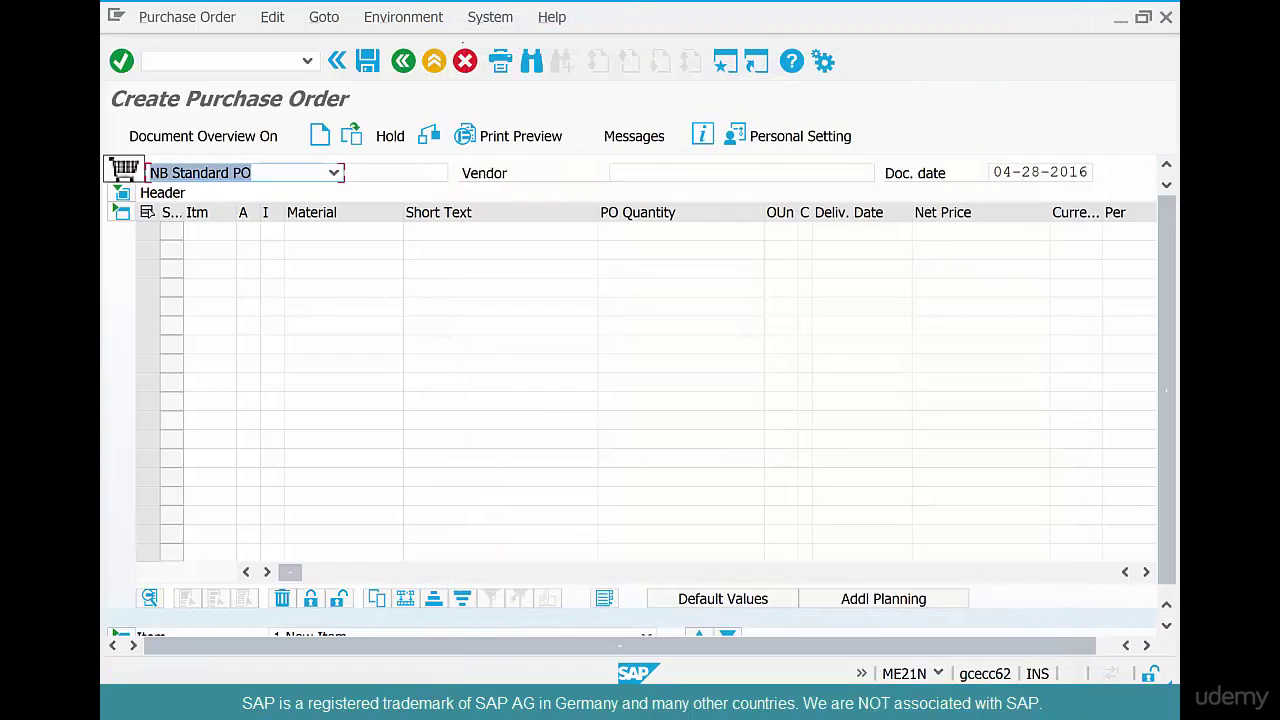
# Post a goods receipt with transaction MIGO for the copied purchase order, marking the Coffee Bags item as OK
pyautogui.press('F3')
pyautogui.write('migo')
pyautogui.press('Return')
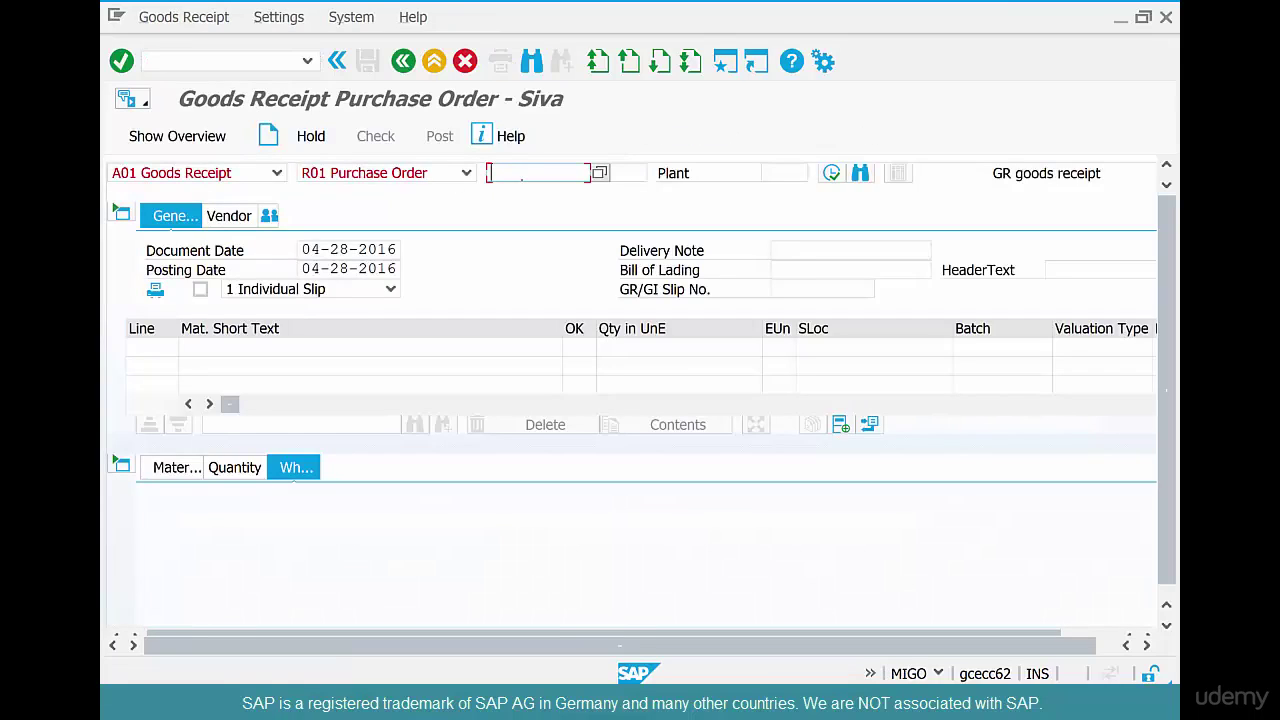
pyautogui.hotkey('ctrl', 'v')
pyautogui.press('Return')
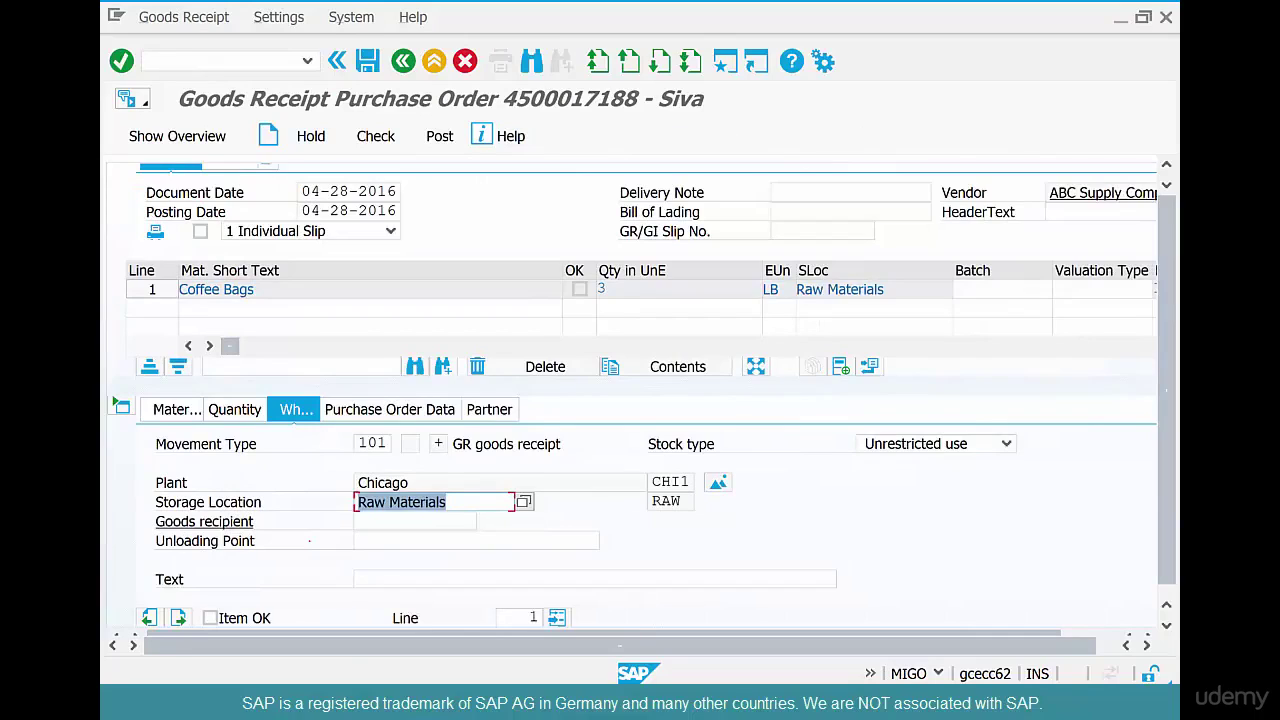
pyautogui.click(210, 618)
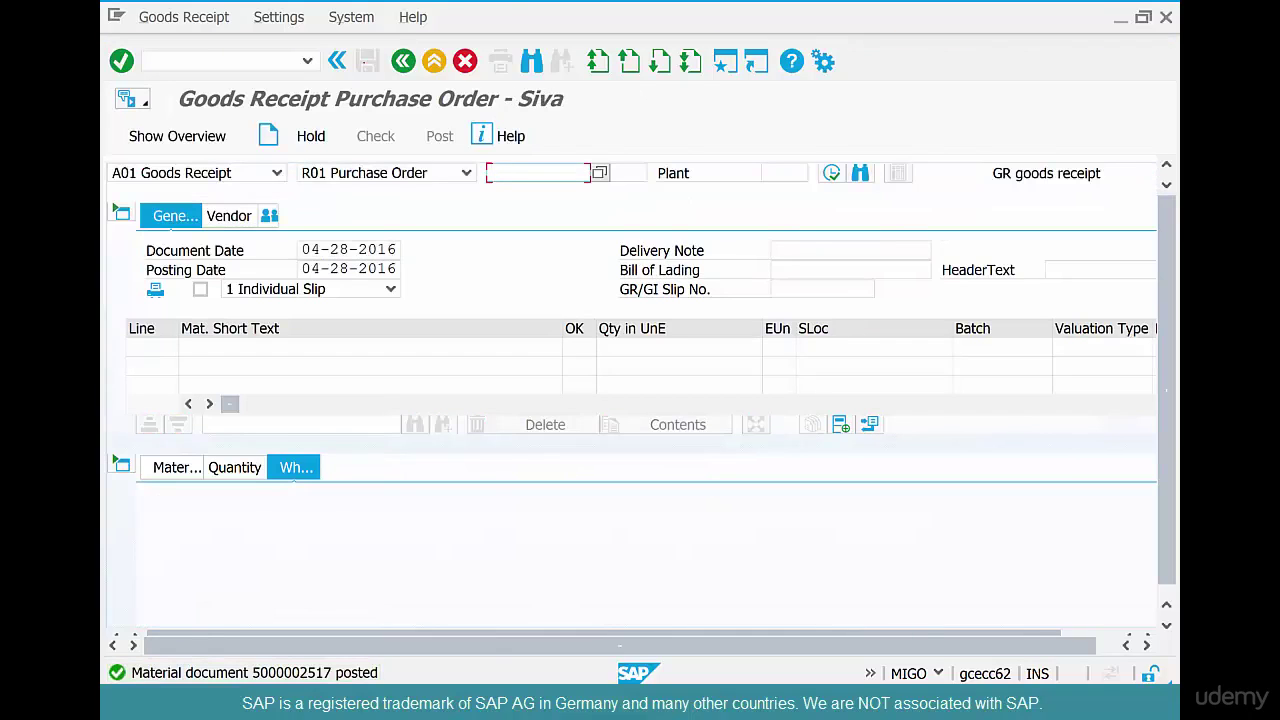
# Reopen material COFFEEBEANS-06 in the Accounting 1 view for plant CHI1 and check its moving price
pyautogui.hotkey('alt', 'Tab')
pyautogui.hotkey('alt', 'Tab')
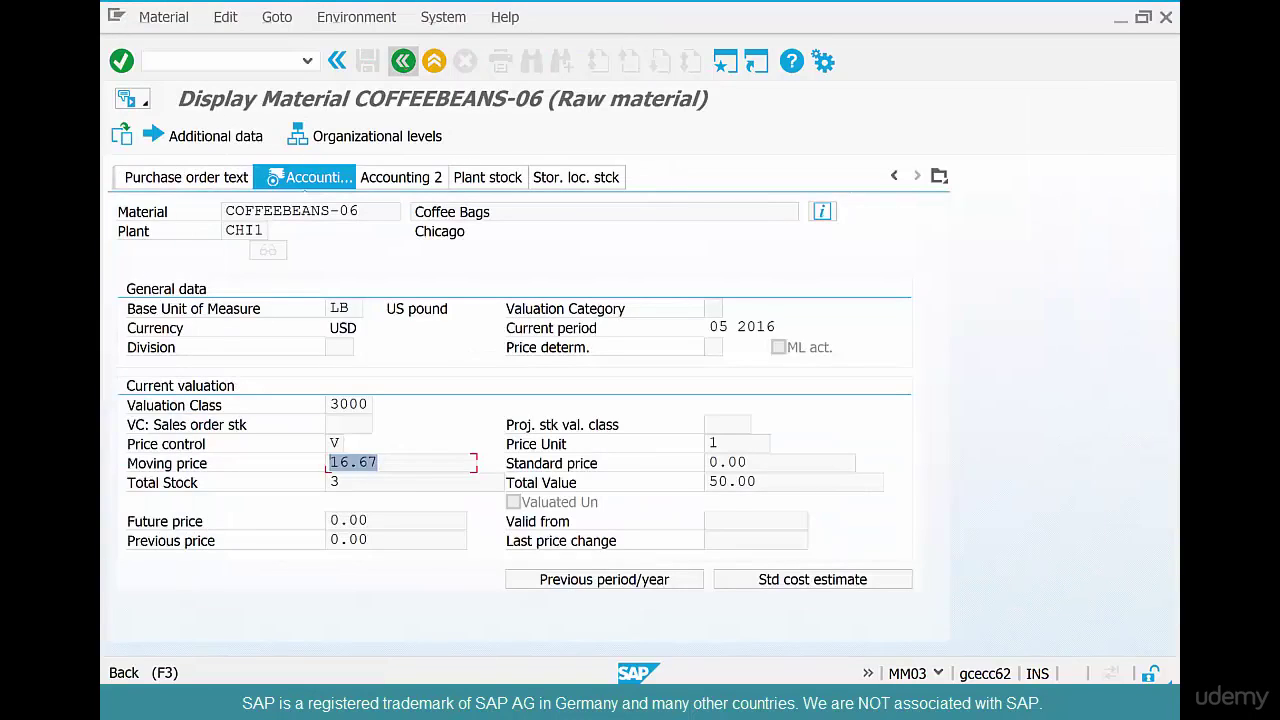
pyautogui.click(403, 61)
pyautogui.press('Return')
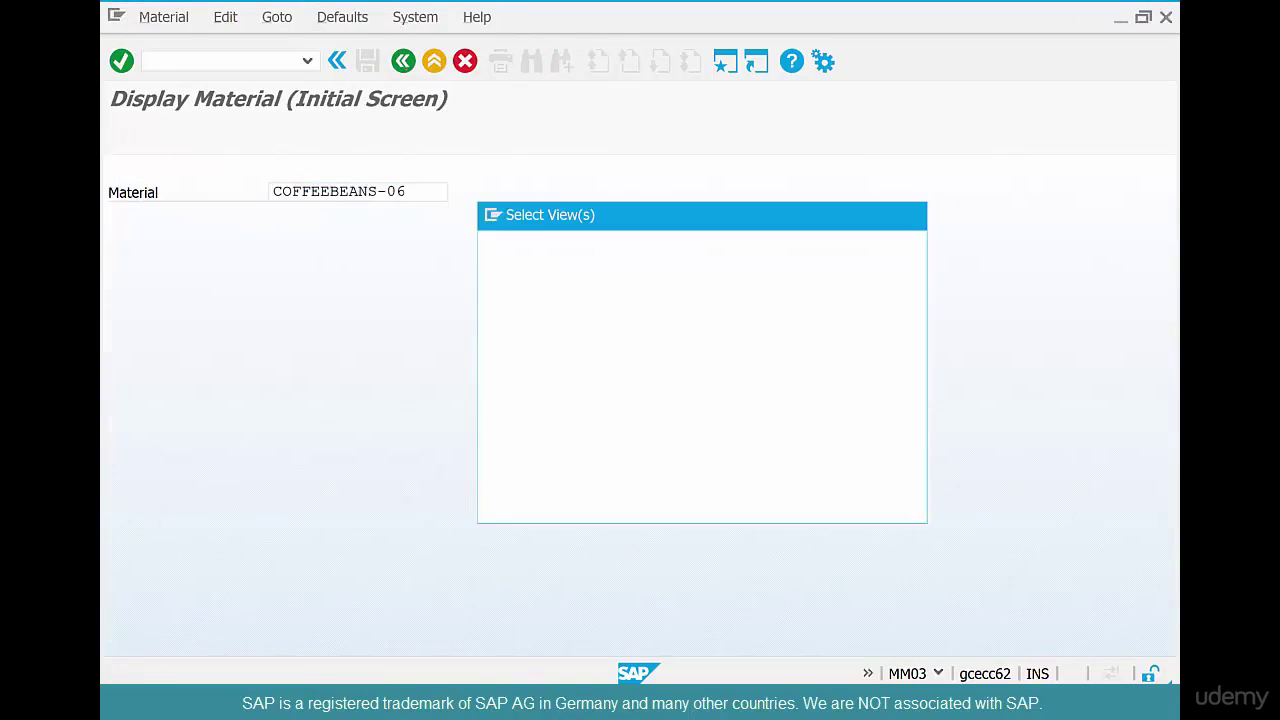
pyautogui.click(492, 363)
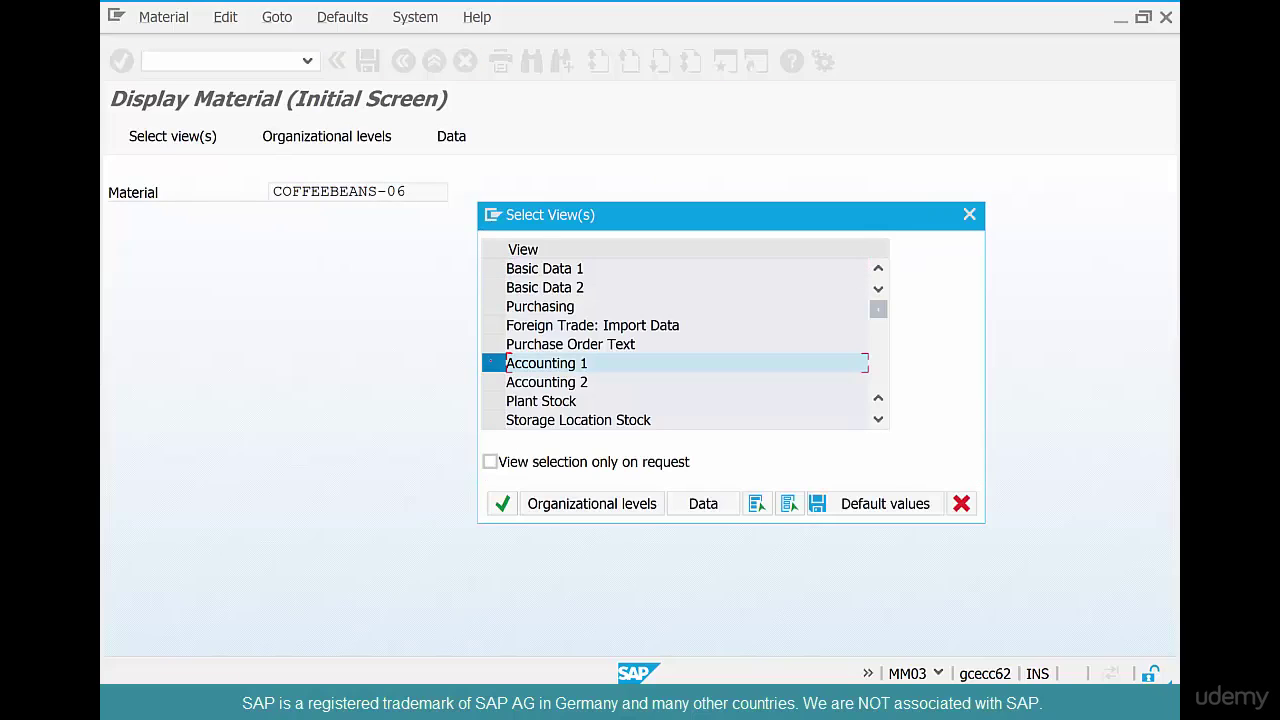
pyautogui.click(502, 503)
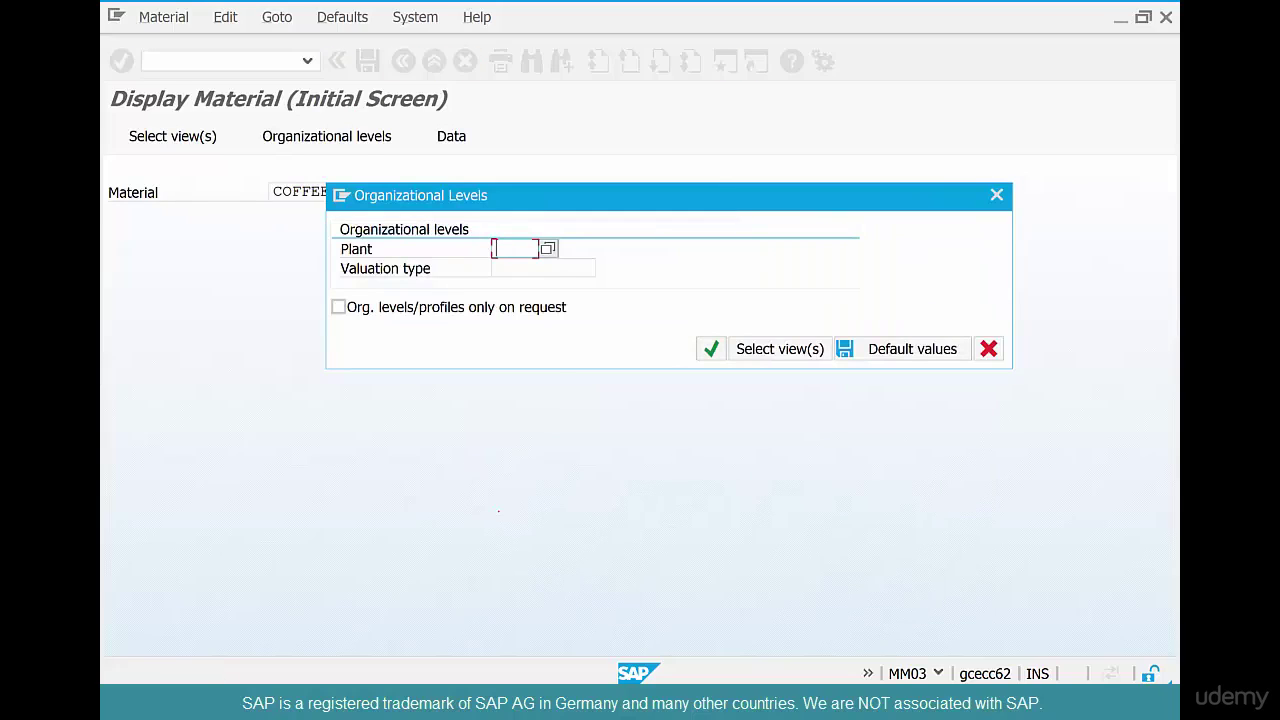
pyautogui.write('c')
pyautogui.press('Down')
pyautogui.press('Return')
pyautogui.press('Return')
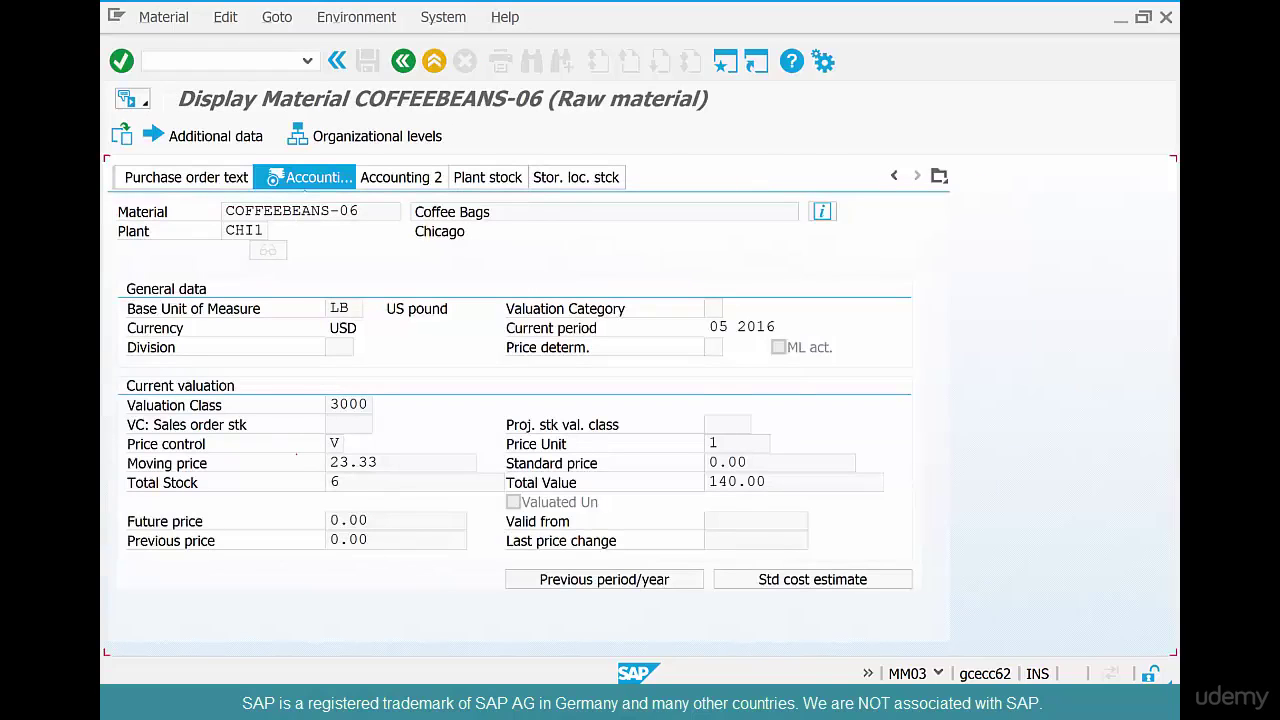
pyautogui.moveTo(404, 461); pyautogui.dragTo(329, 462)
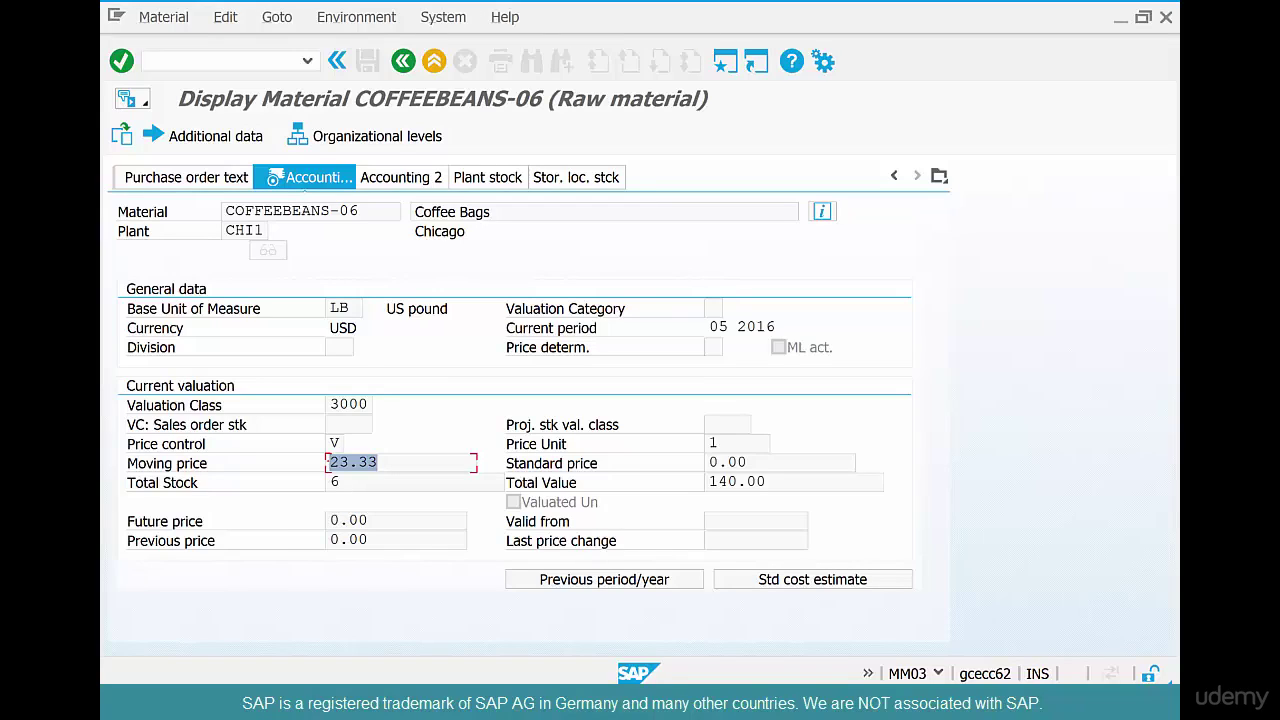
# Switch to the PowerPoint slide show and underline the 23.33 result of the third moving average price calculation
pyautogui.hotkey('alt', 'Tab')
pyautogui.hotkey('alt', 'Tab')
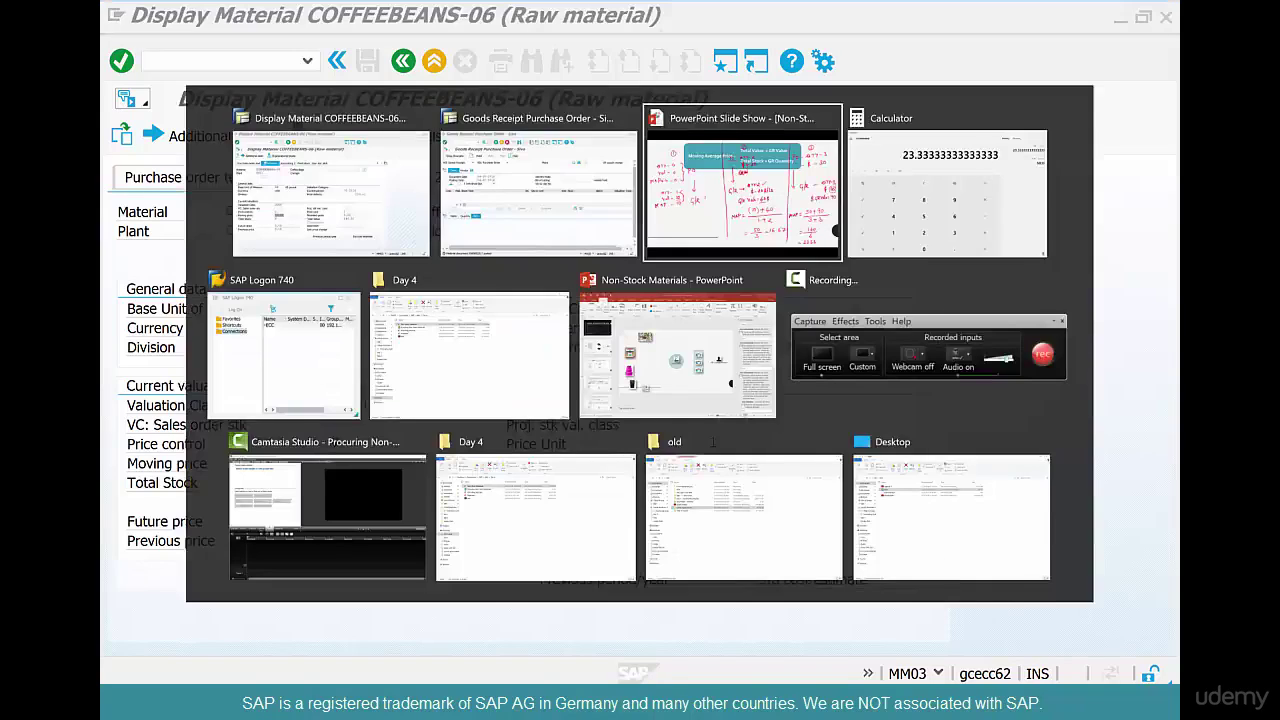
pyautogui.moveTo(975, 652); pyautogui.dragTo(1060, 649)
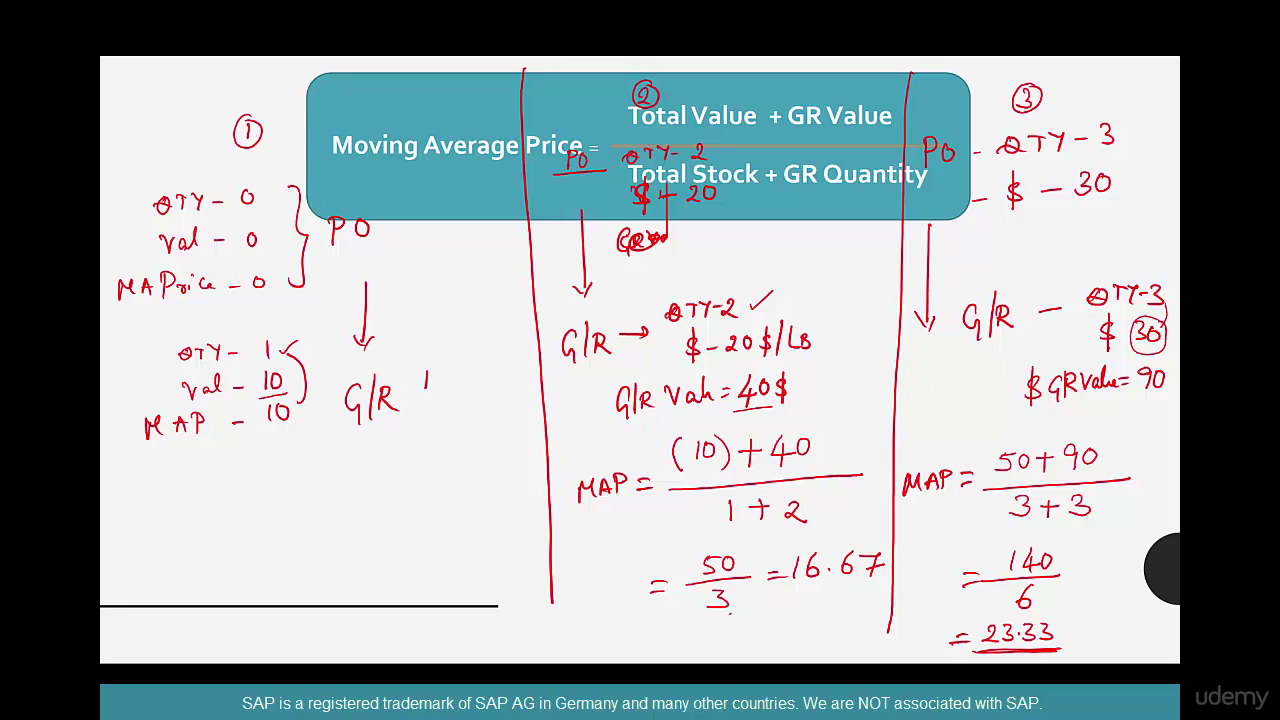
# On the next two slides, circle Personal Setting, the PO header and PO item tabs, and mark the purchasing organization, group and company code with arrows
pyautogui.press('Right')
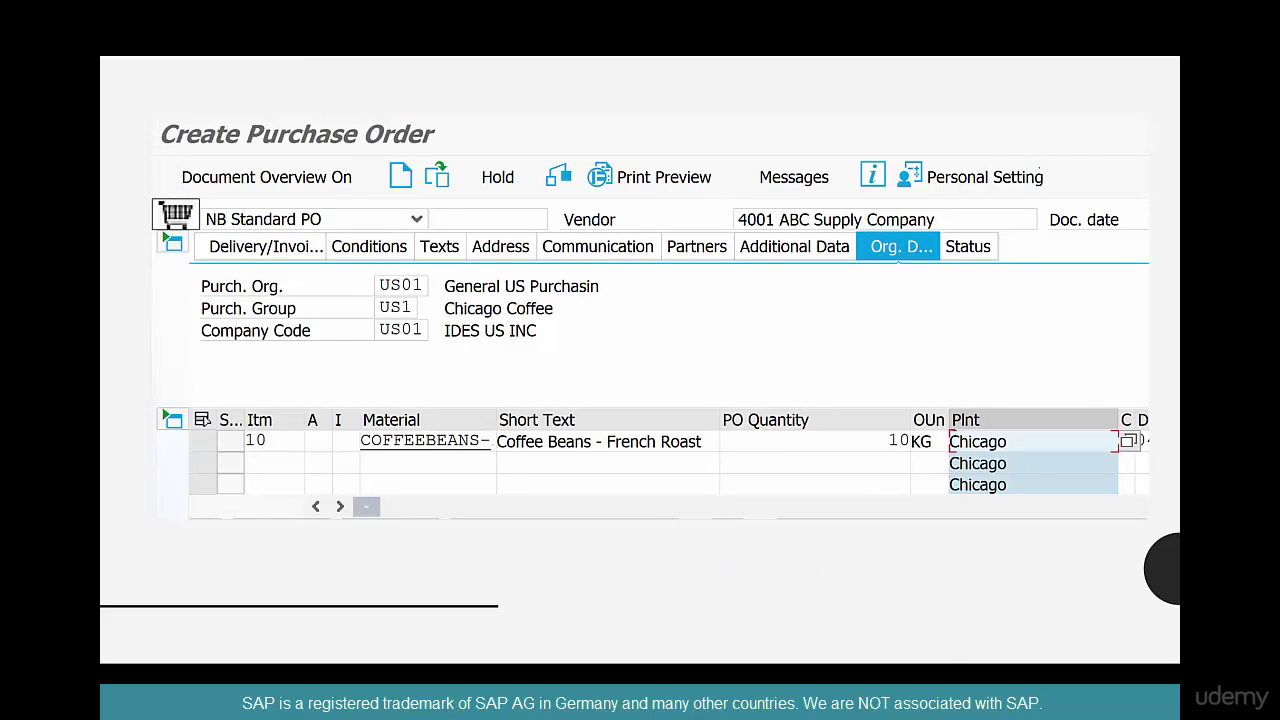
pyautogui.moveTo(1042, 152)
pyautogui.mouseDown()
pyautogui.moveTo(868, 178)
pyautogui.moveTo(1076, 188)
pyautogui.moveTo(1050, 156)
pyautogui.mouseUp()
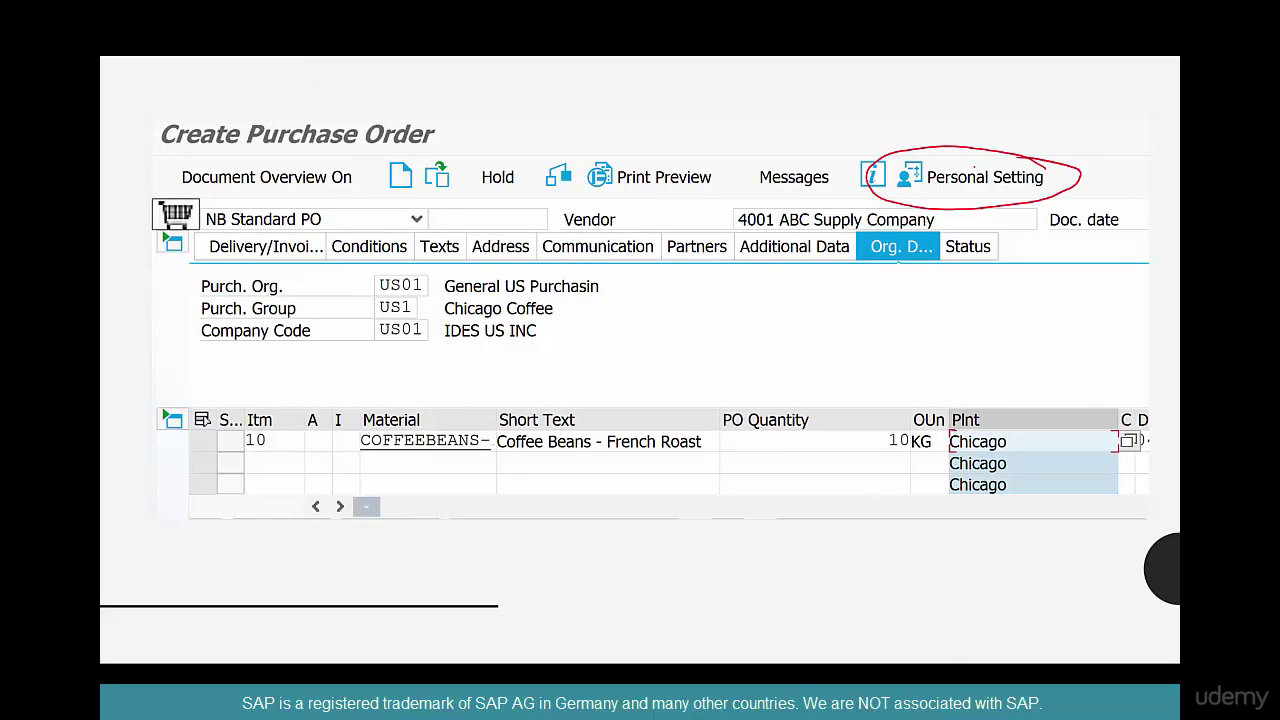
pyautogui.press('Right')
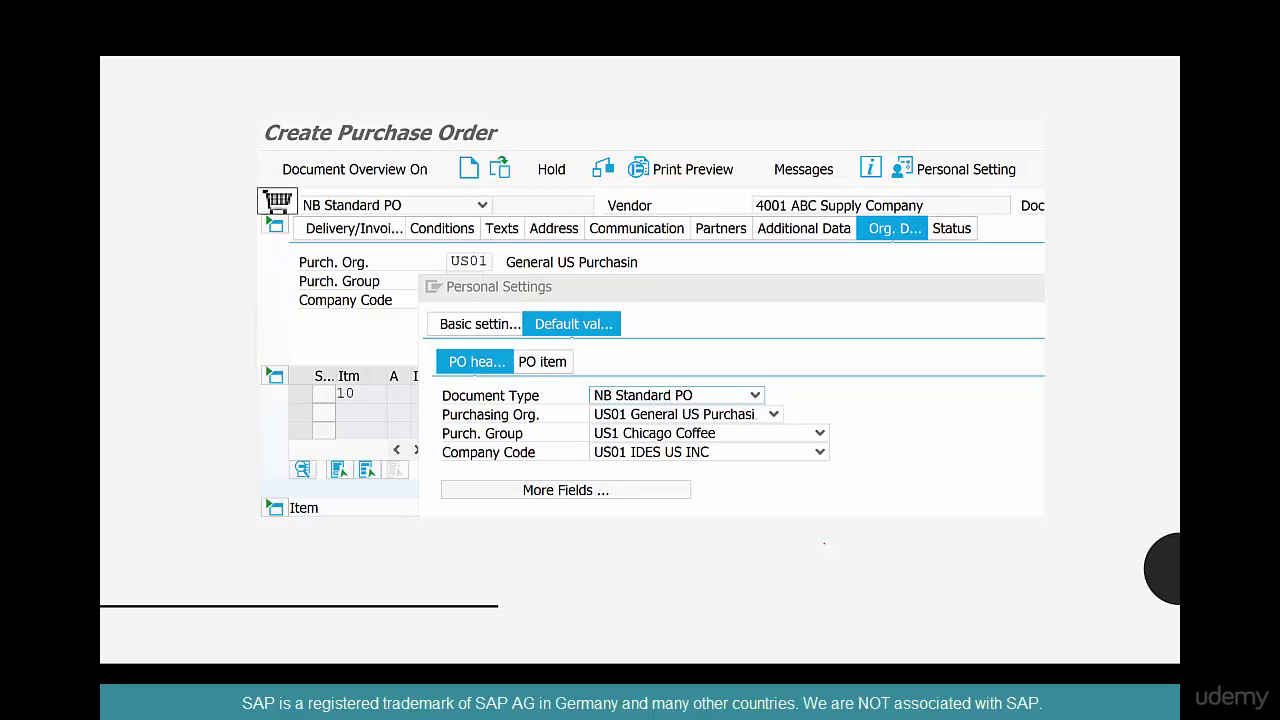
pyautogui.moveTo(508, 349)
pyautogui.mouseDown()
pyautogui.moveTo(444, 354)
pyautogui.moveTo(447, 374)
pyautogui.moveTo(507, 346)
pyautogui.mouseUp()
pyautogui.moveTo(824, 406); pyautogui.dragTo(788, 410)
pyautogui.moveTo(870, 420)
pyautogui.mouseDown()
pyautogui.moveTo(844, 421)
pyautogui.moveTo(846, 452)
pyautogui.mouseUp()
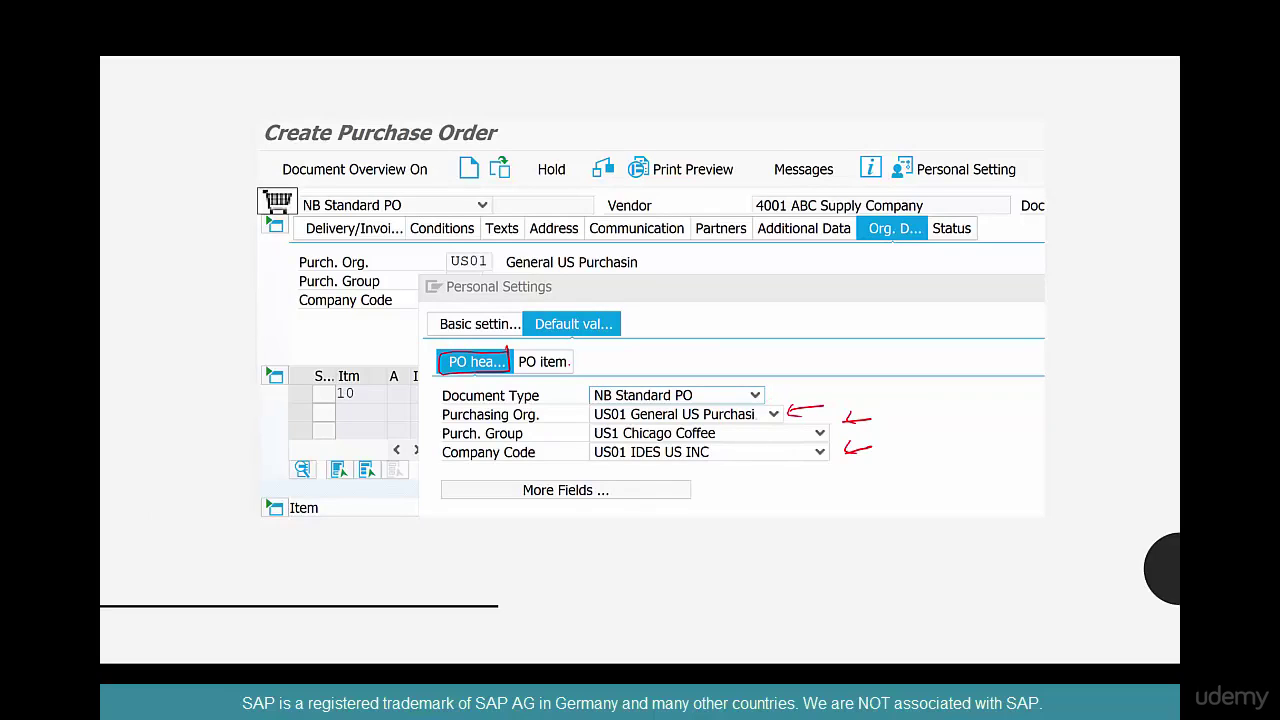
pyautogui.moveTo(570, 350)
pyautogui.mouseDown()
pyautogui.moveTo(540, 349)
pyautogui.moveTo(562, 372)
pyautogui.moveTo(574, 352)
pyautogui.mouseUp()
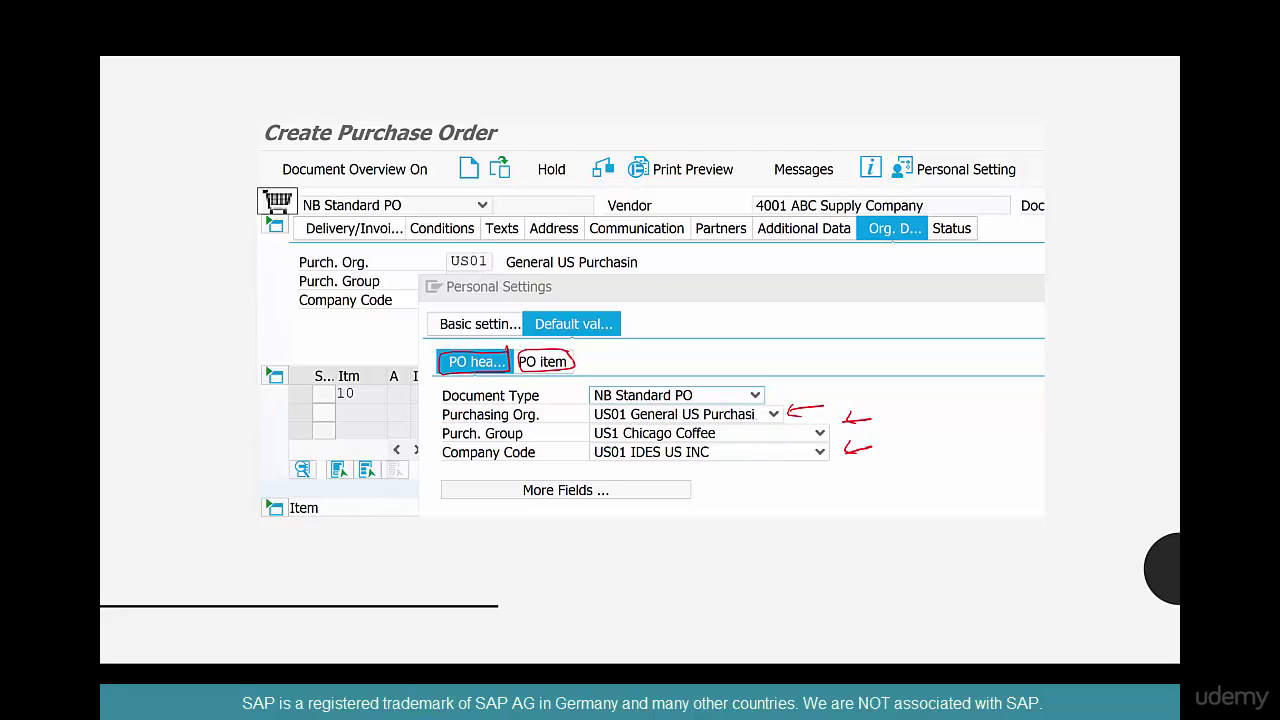